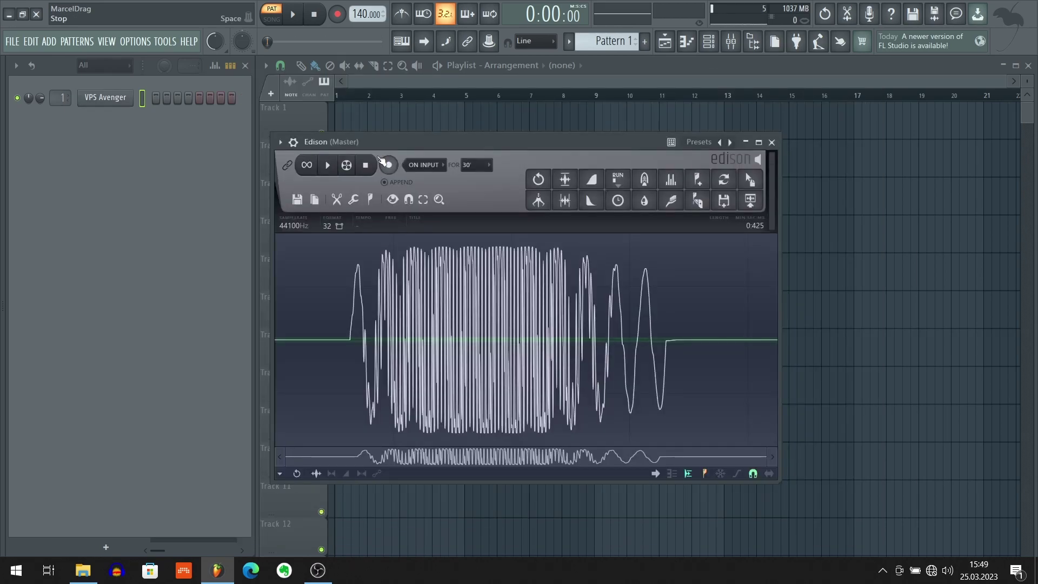
Audition the 0.425-second recording in Edison, then move the Edison window to the lower left
mouse_move(365, 141)
left_mouse_down()
mouse_move(384, 152)
mouse_move(354, 141)
mouse_move(371, 154)
left_mouse_up()
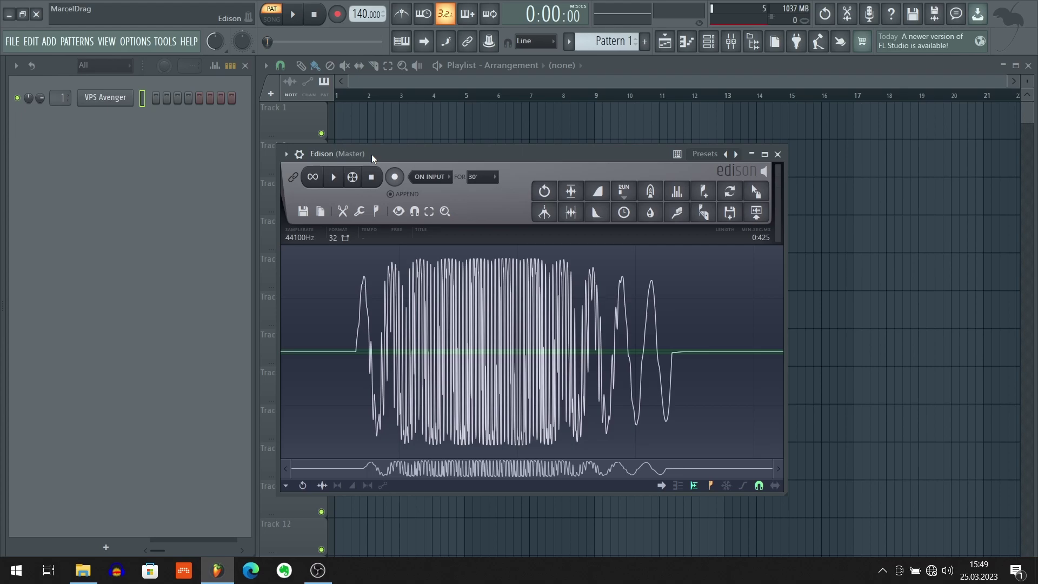
left_click(336, 178)
scroll(478, 338, "up", 4)
scroll(380, 328, "down", 5)
left_click_drag(384, 154, 122, 183)
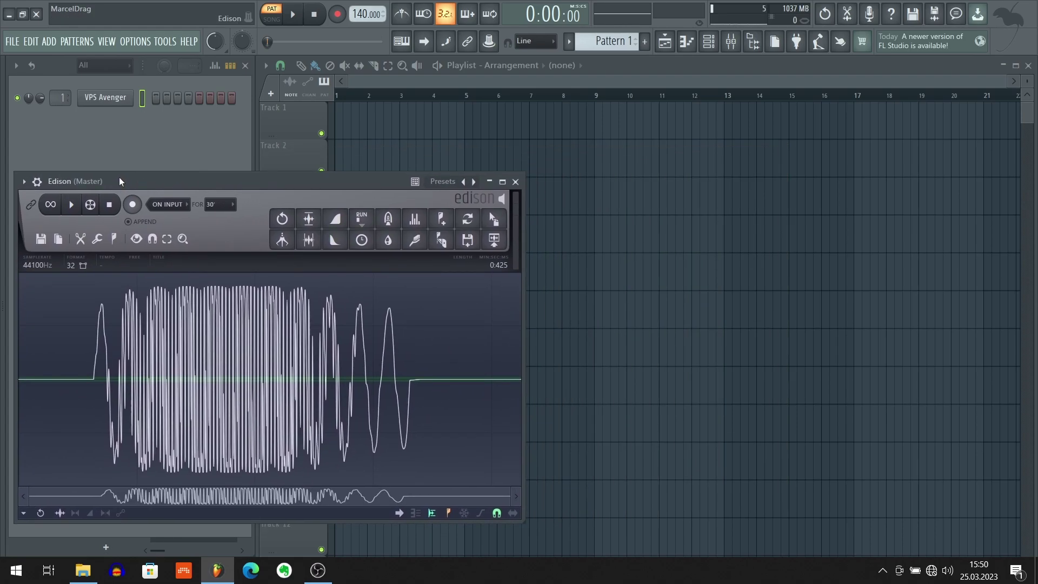
Open VPS Avenger and change OSC 1 from Saw to the Resampler oscillator type
left_click(115, 100)
left_click_drag(349, 77, 379, 82)
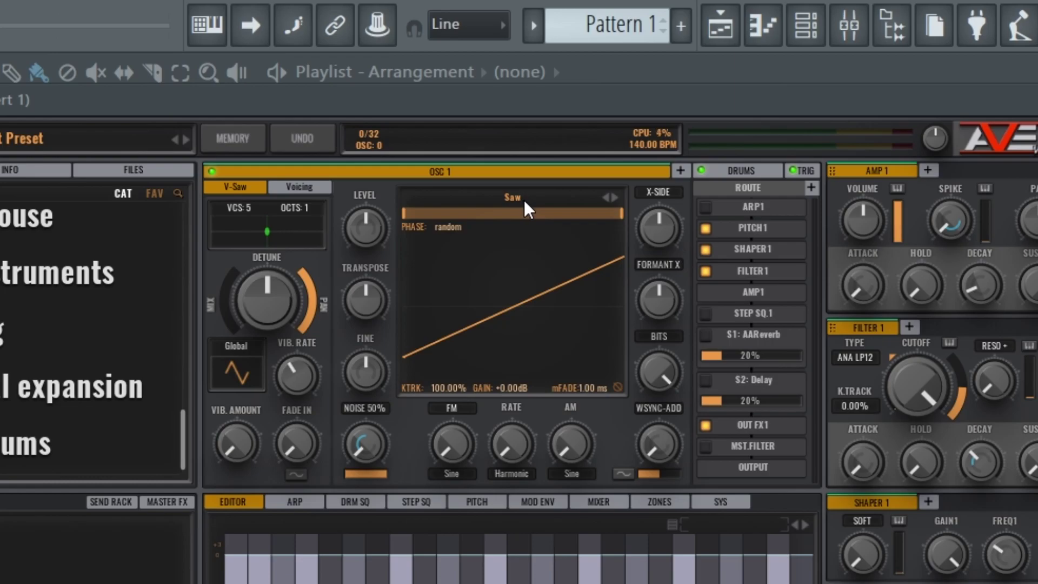
left_click(523, 200)
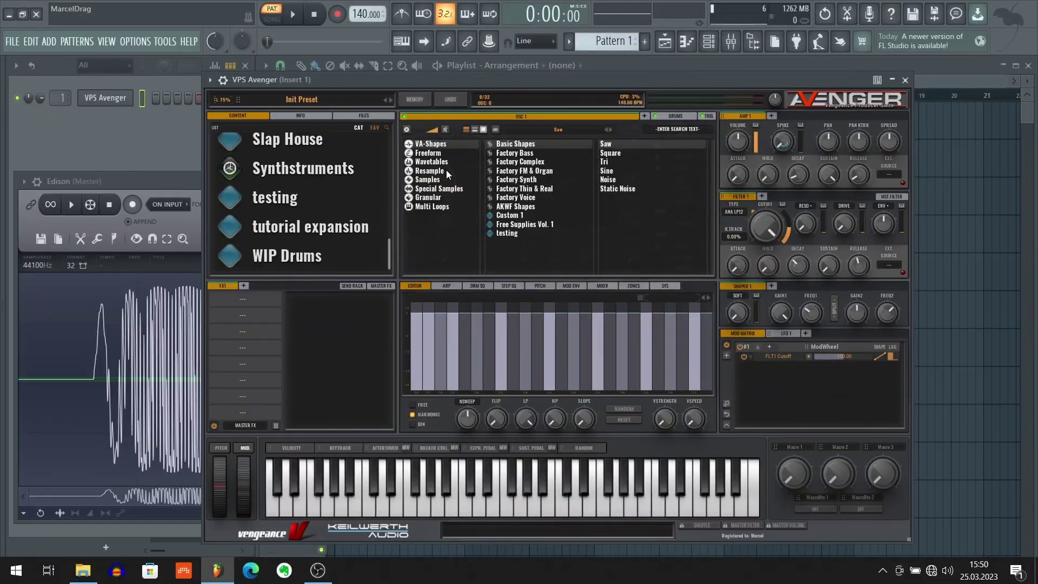
left_click(293, 276)
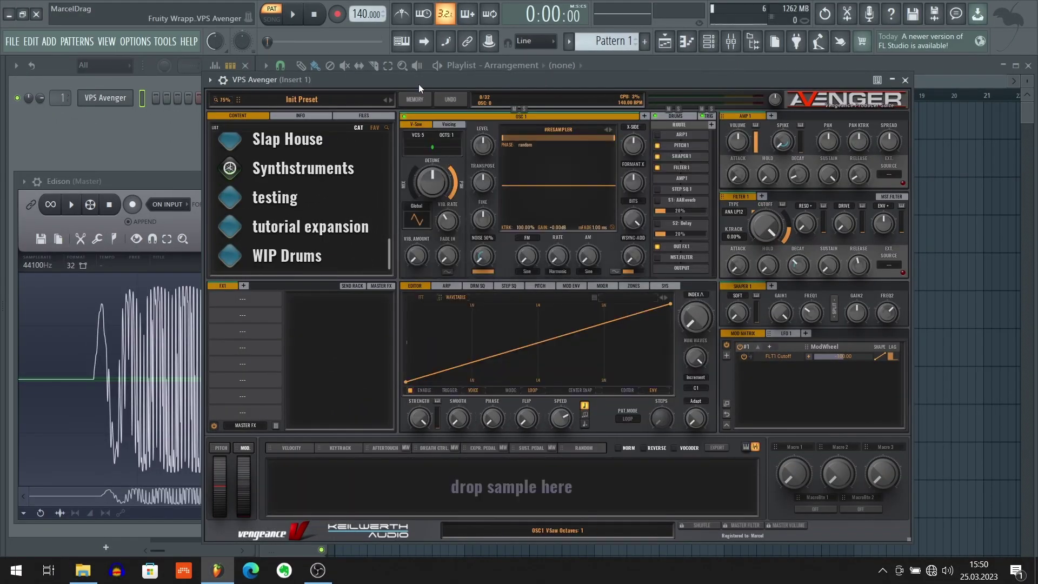
Drag Edison's recorded sample onto Avenger's 'drop sample here' zone, loading it as wavetable 1
left_click_drag(414, 82, 473, 82)
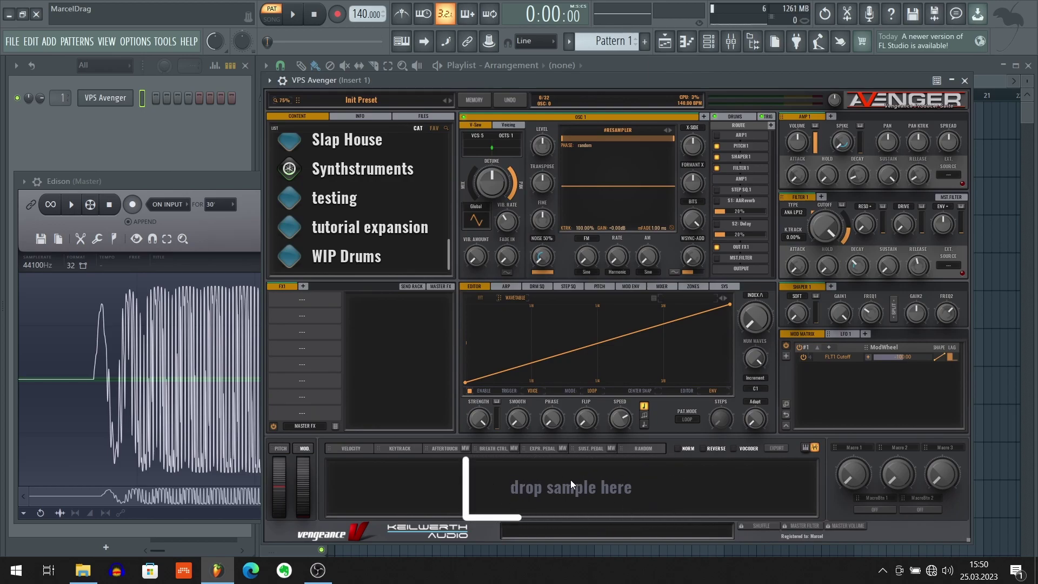
left_click(204, 180)
left_click_drag(204, 179, 157, 137)
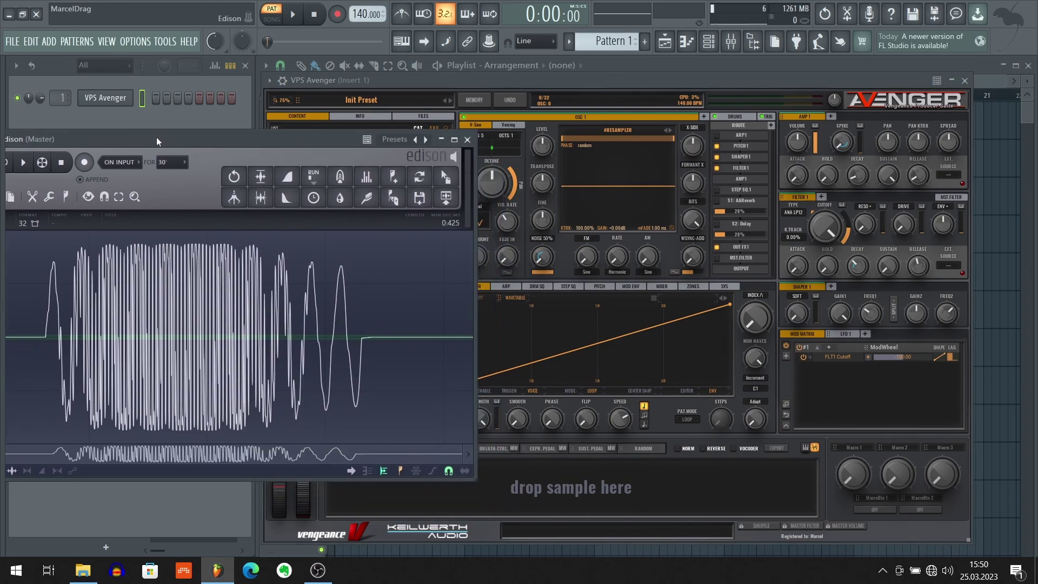
left_click_drag(298, 142, 310, 143)
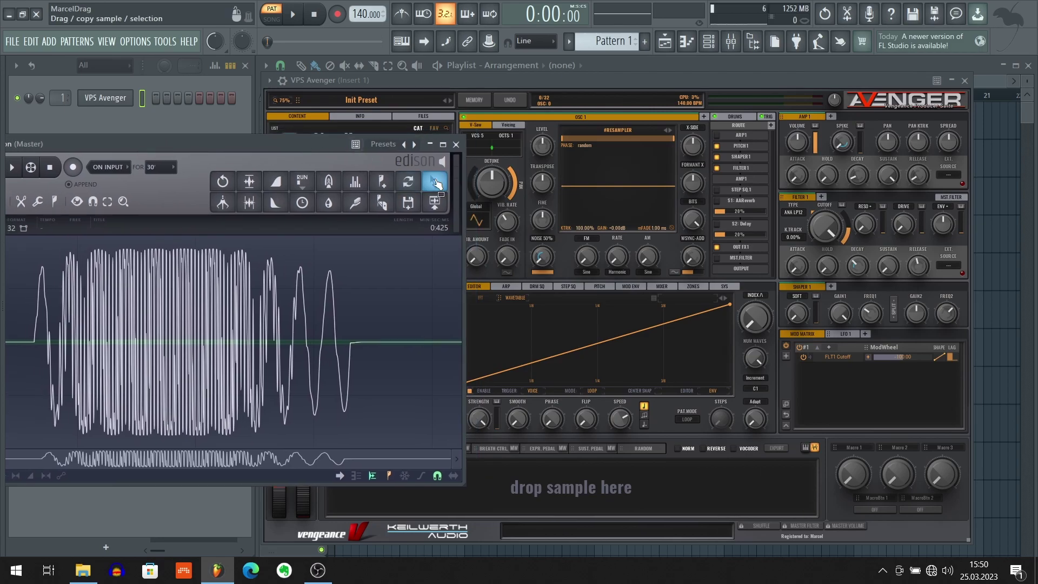
left_click_drag(435, 184, 551, 479)
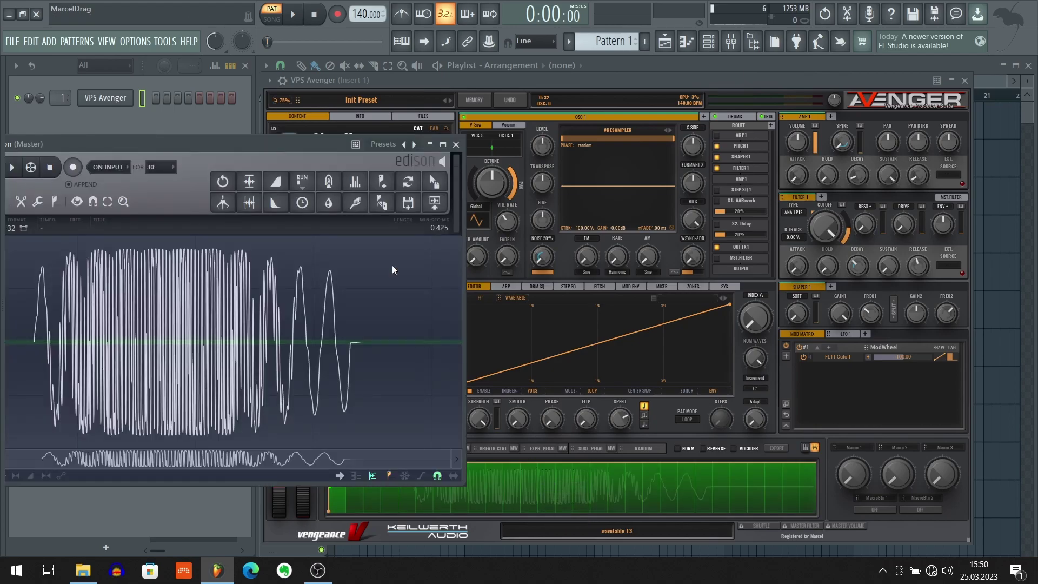
left_click_drag(447, 76, 353, 73)
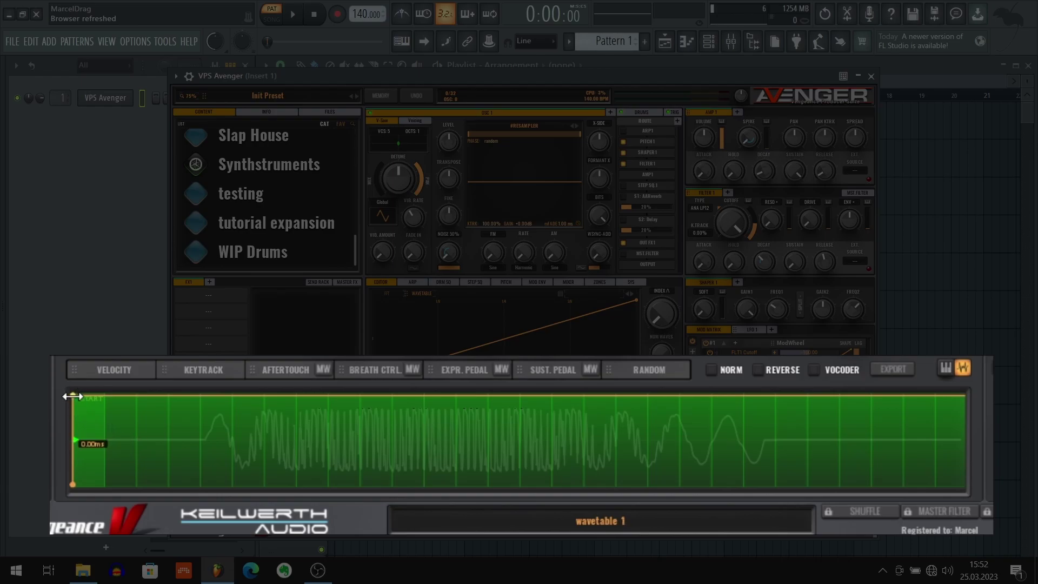
Move the resampler's START marker past the silent beginning to about 63.56 ms
mouse_move(74, 396)
left_mouse_down()
mouse_move(256, 389)
mouse_move(116, 396)
mouse_move(81, 445)
mouse_move(182, 444)
mouse_move(201, 454)
mouse_move(195, 464)
left_mouse_up()
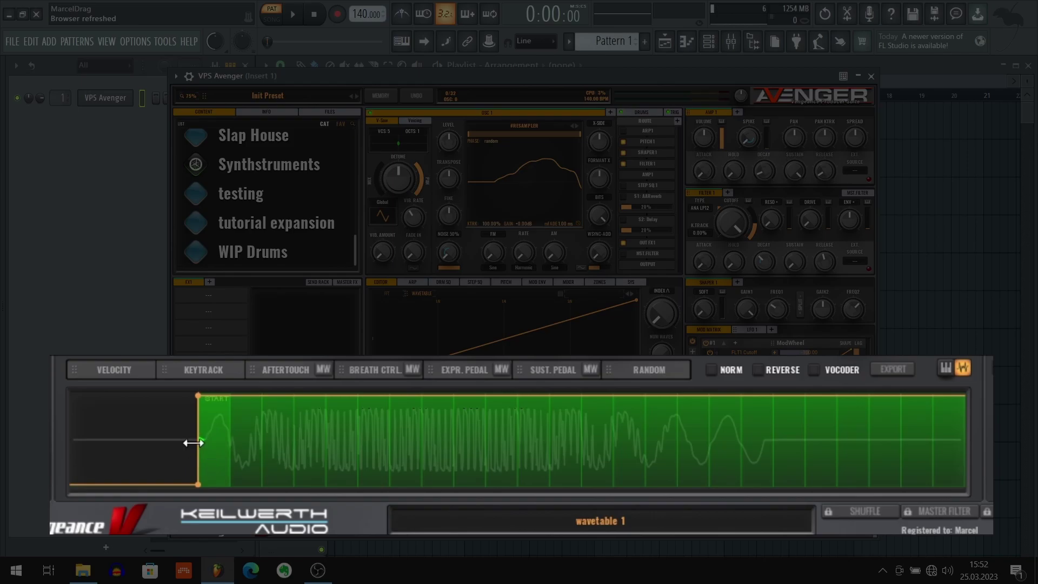
mouse_move(199, 457)
scroll(204, 449, "up", 5)
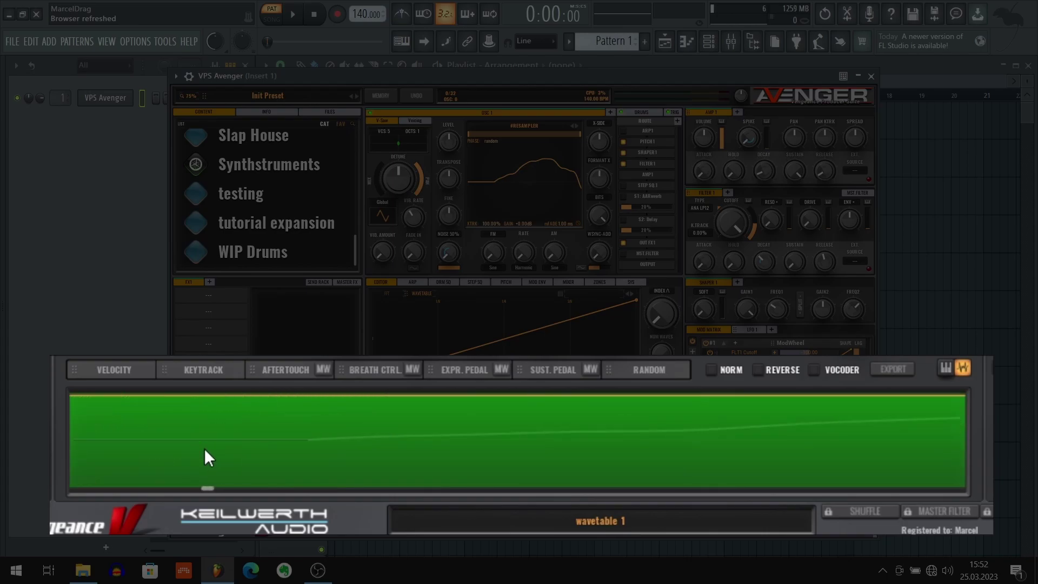
scroll(204, 449, "down", 4)
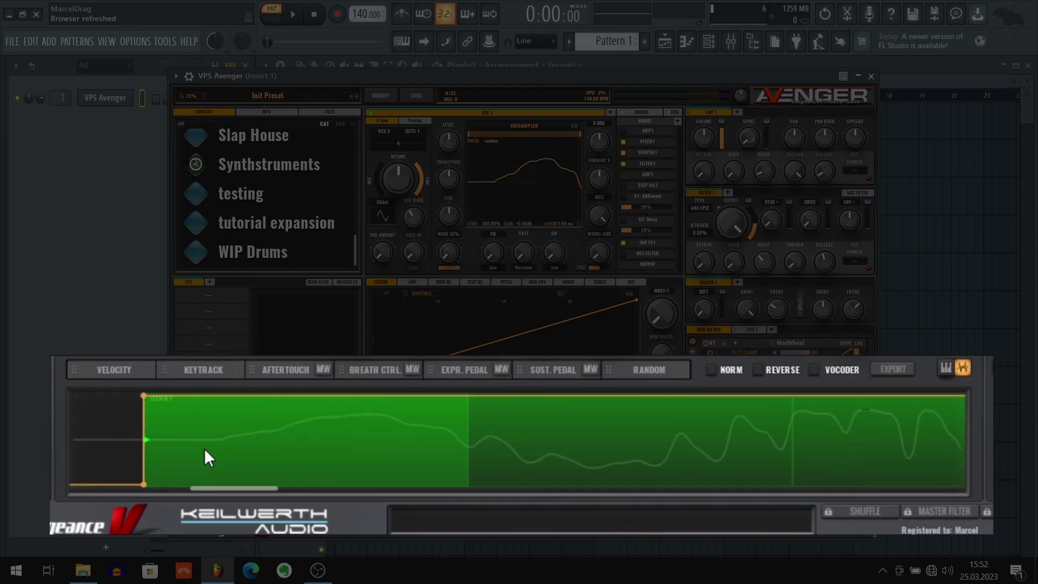
scroll(124, 451, "up", 4)
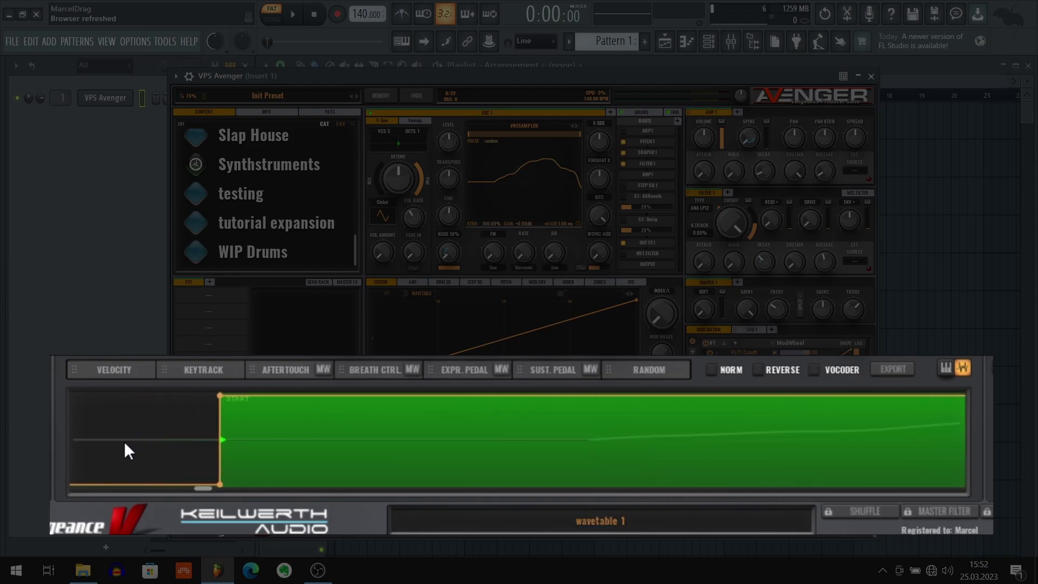
scroll(125, 444, "up", 1)
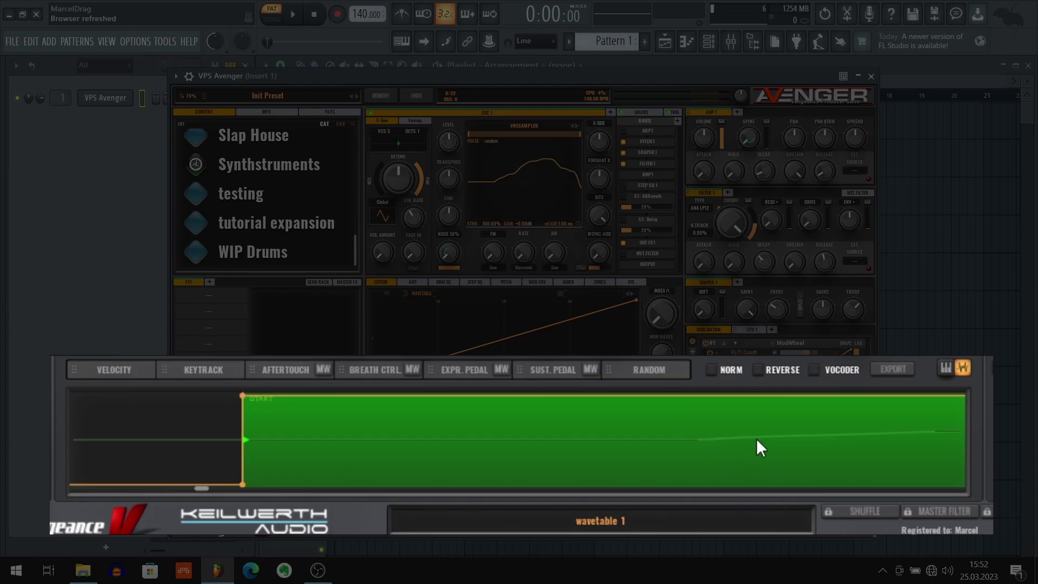
scroll(759, 438, "down", 3)
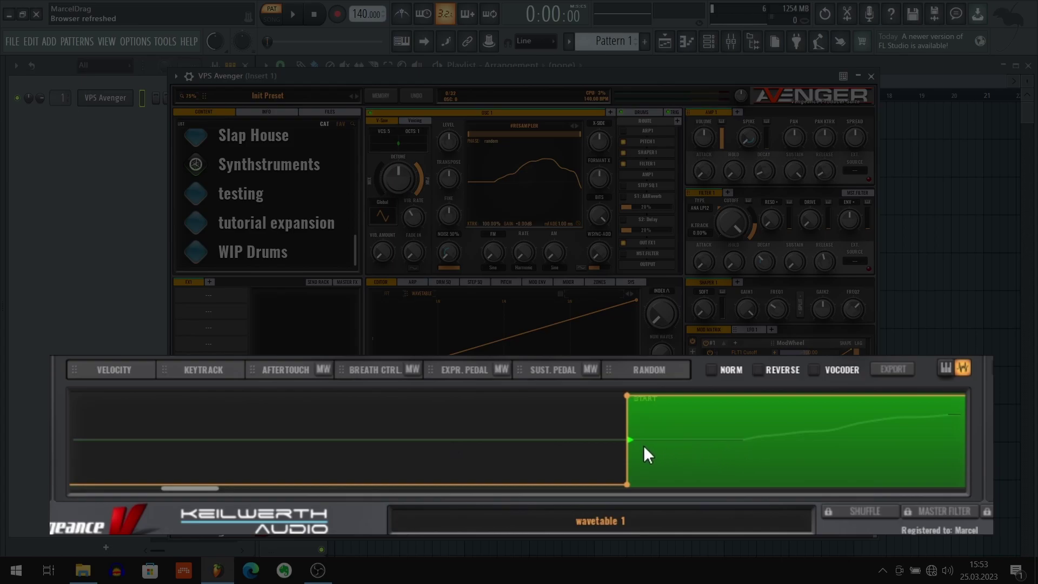
mouse_move(624, 441)
left_mouse_down()
mouse_move(719, 452)
mouse_move(732, 459)
mouse_move(727, 470)
mouse_move(696, 475)
mouse_move(737, 478)
left_mouse_up()
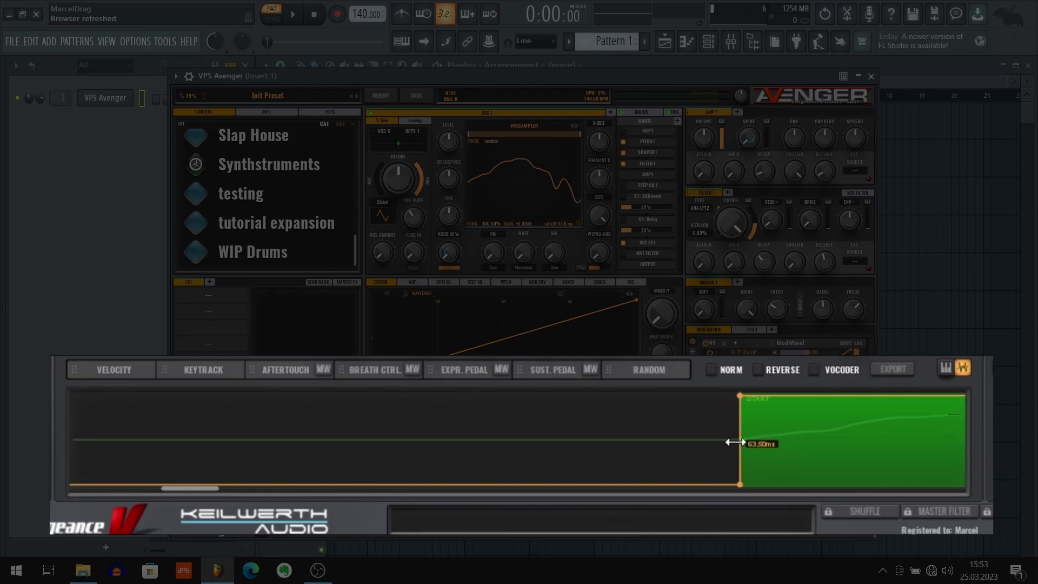
left_click_drag(736, 442, 739, 445)
scroll(612, 430, "down", 3)
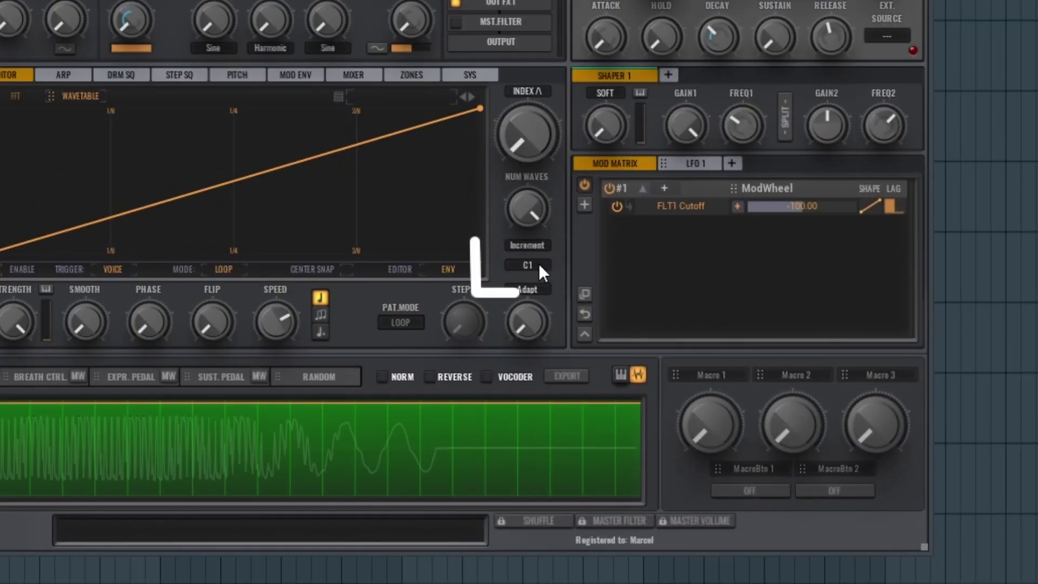
Change the Increment cycle length from C1 to E1
left_click(662, 384)
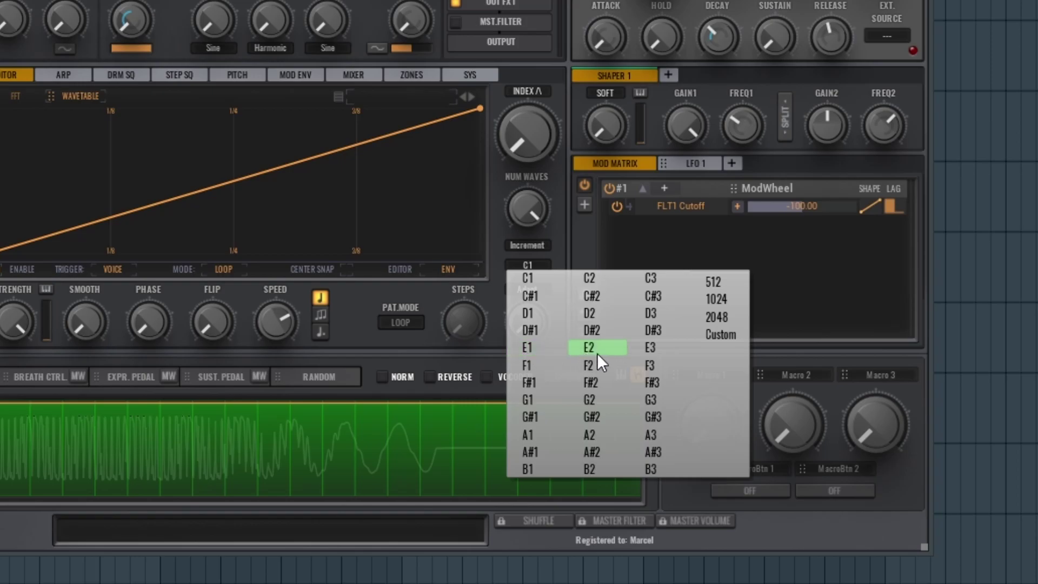
left_click(547, 347)
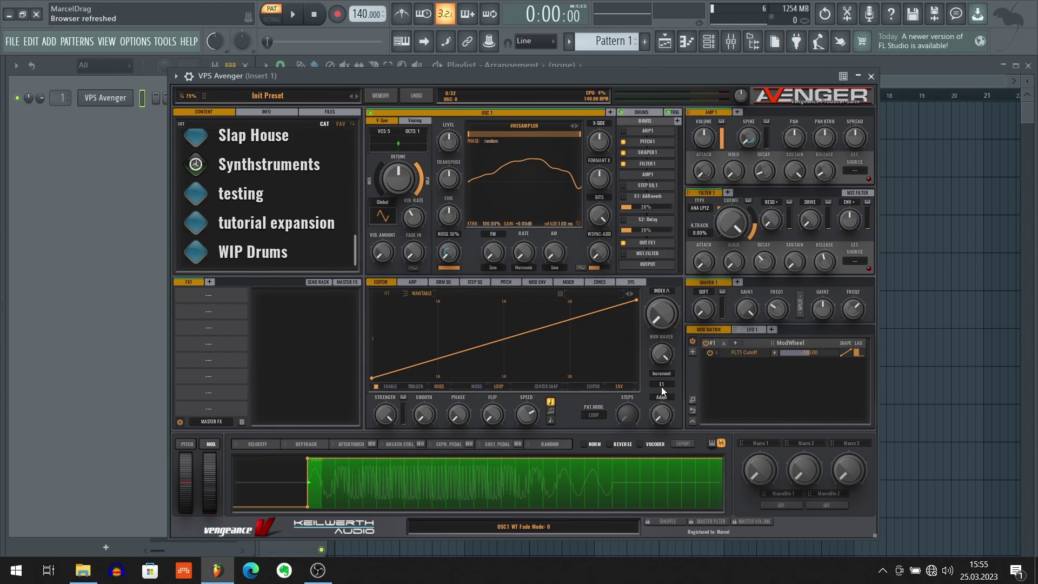
Try E2 and E3 as the cycle length, settling on E2
left_click(660, 384)
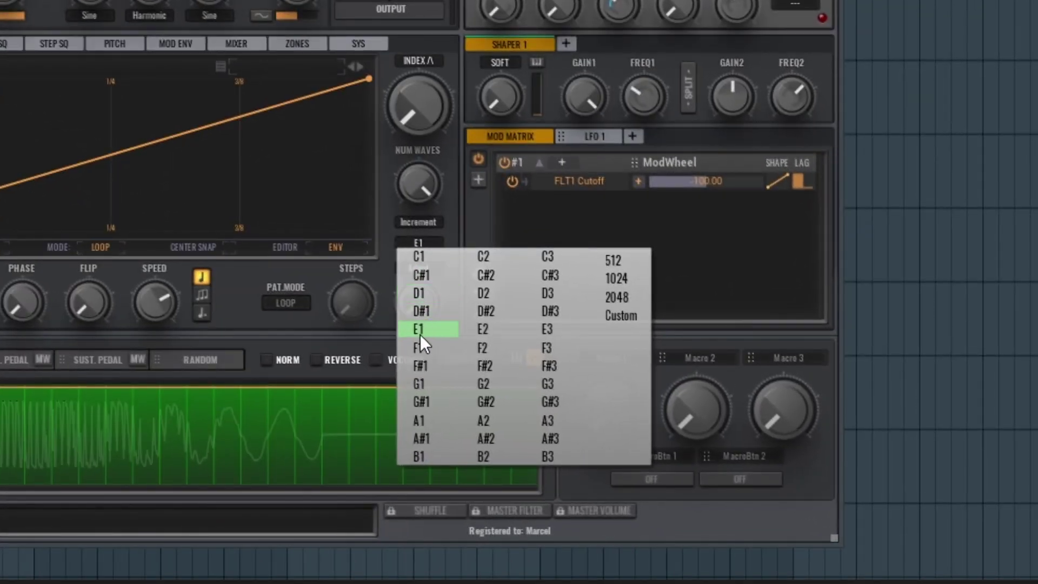
left_click(493, 330)
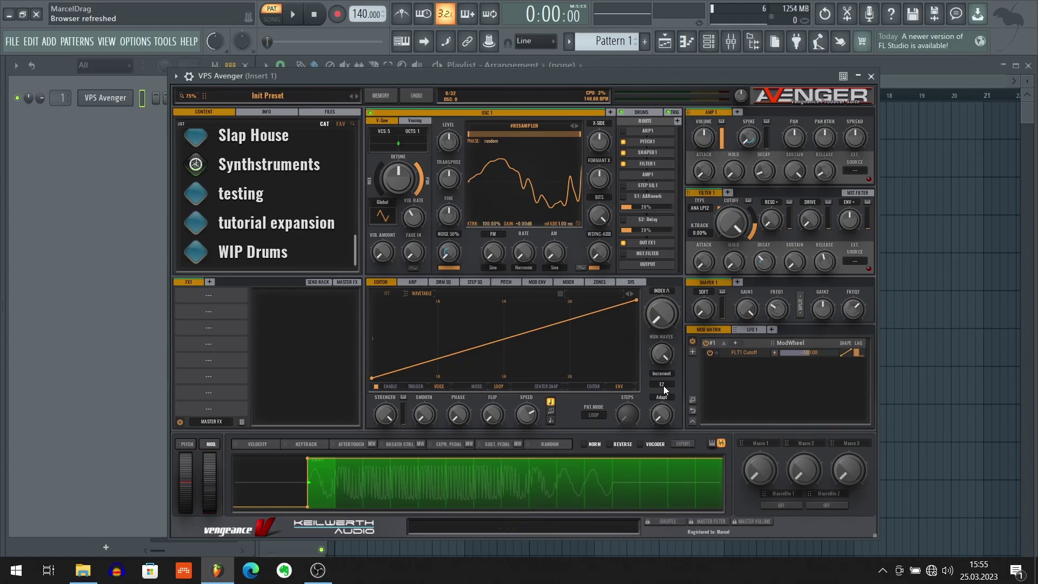
left_click(663, 384)
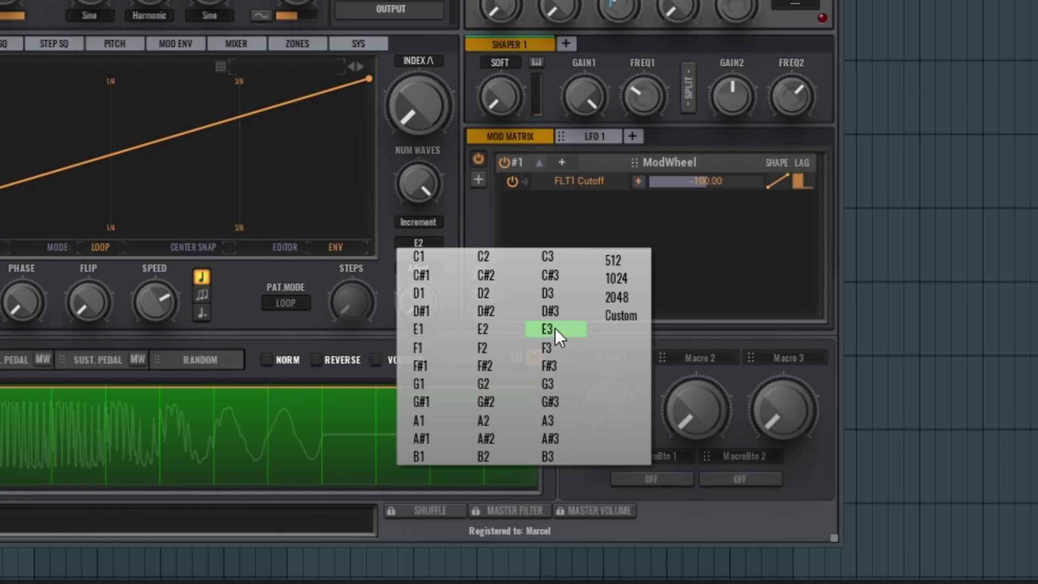
left_click(555, 327)
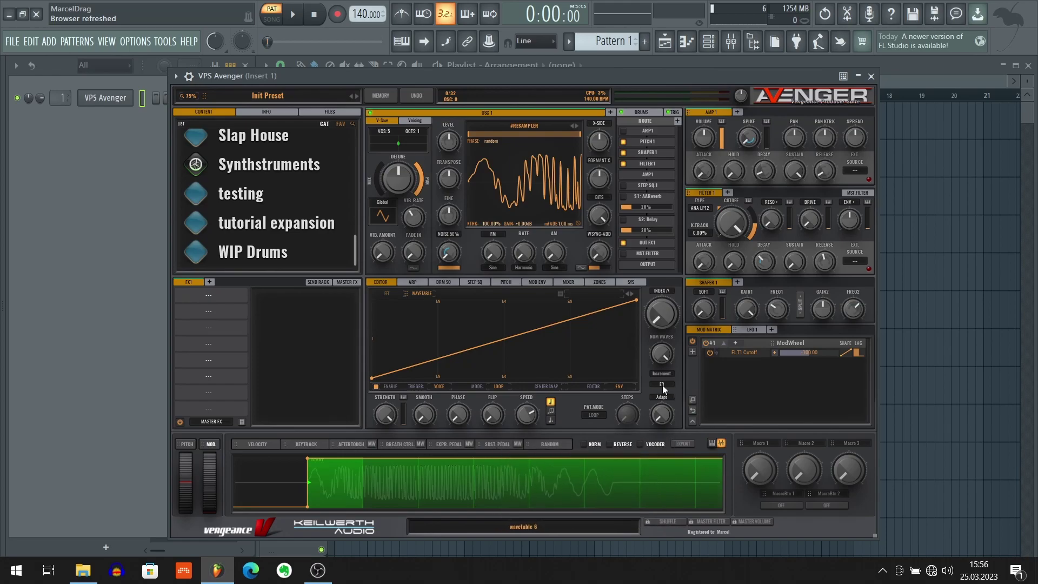
left_click(662, 384)
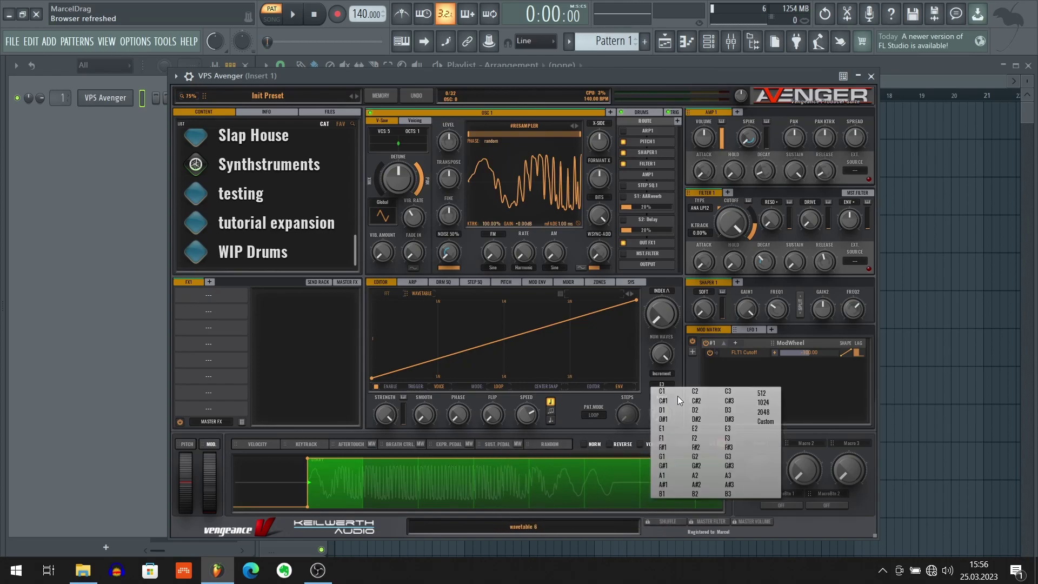
left_click(697, 429)
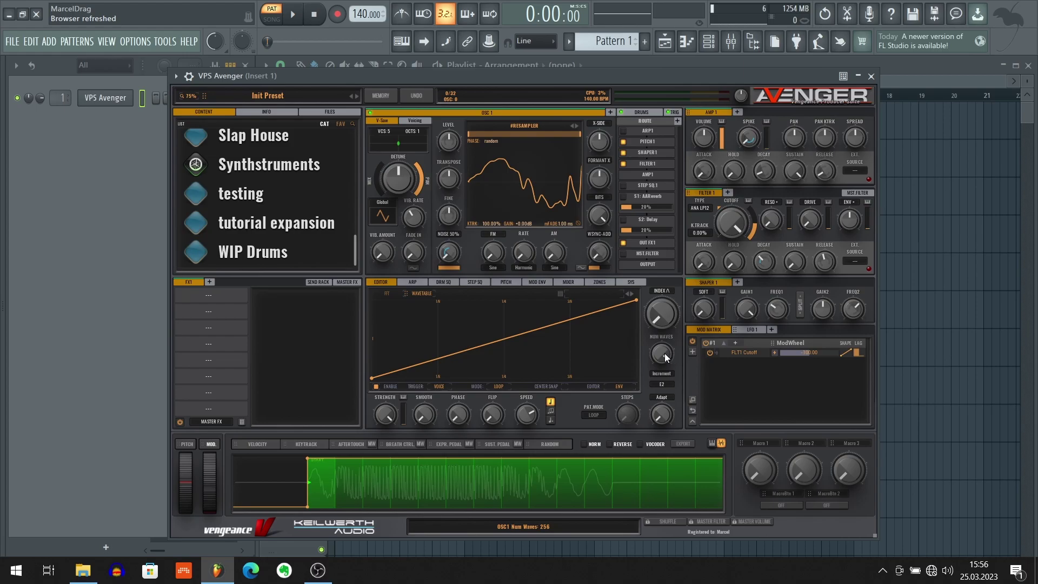
mouse_move(664, 355)
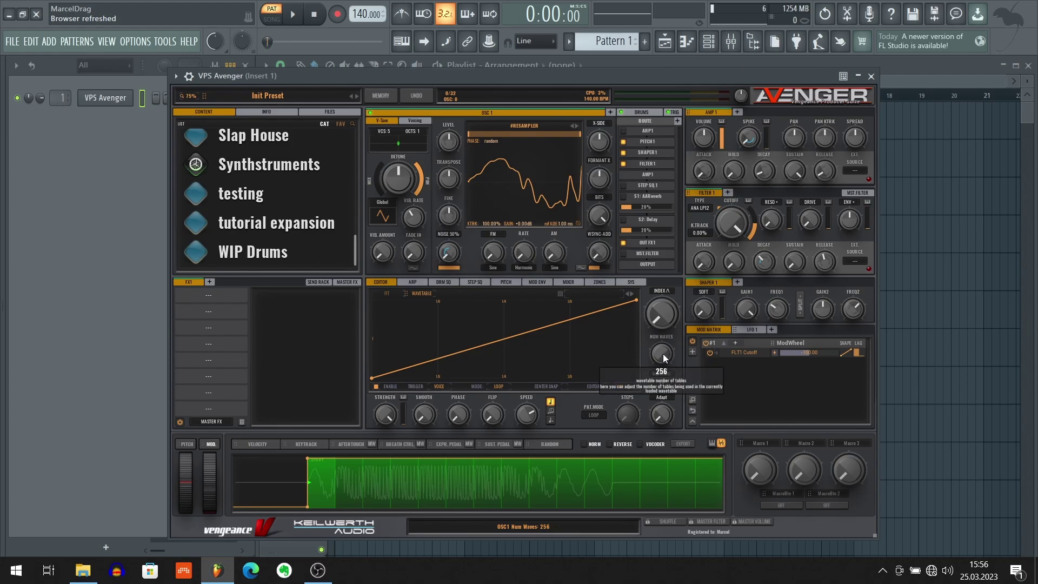
left_click_drag(663, 353, 662, 425)
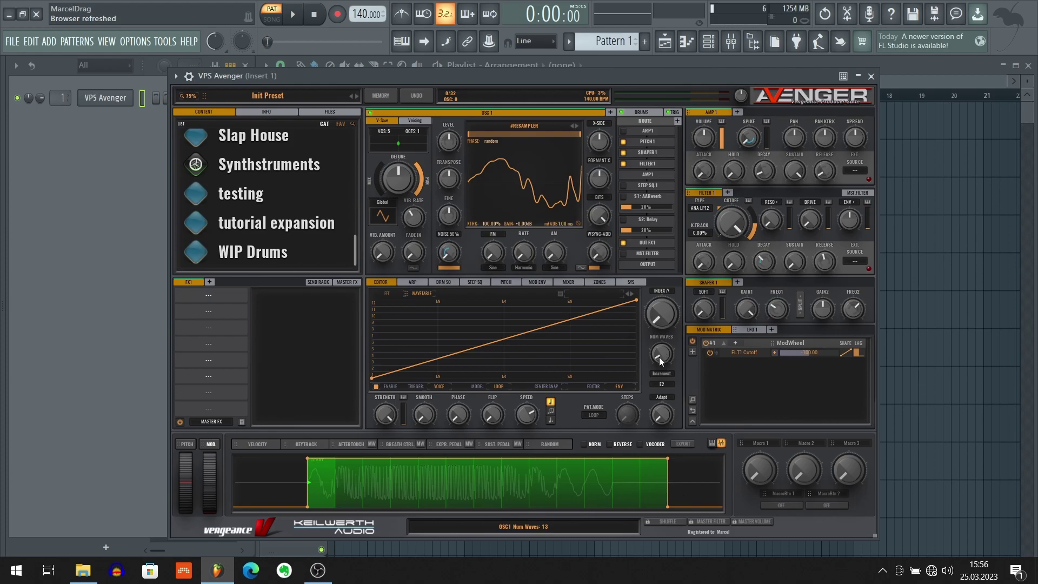
scroll(660, 358, "up", 1)
scroll(660, 358, "down", 3)
scroll(660, 359, "up", 2)
scroll(660, 359, "down", 3)
scroll(660, 359, "up", 3)
mouse_move(660, 355)
scroll(660, 356, "down", 2)
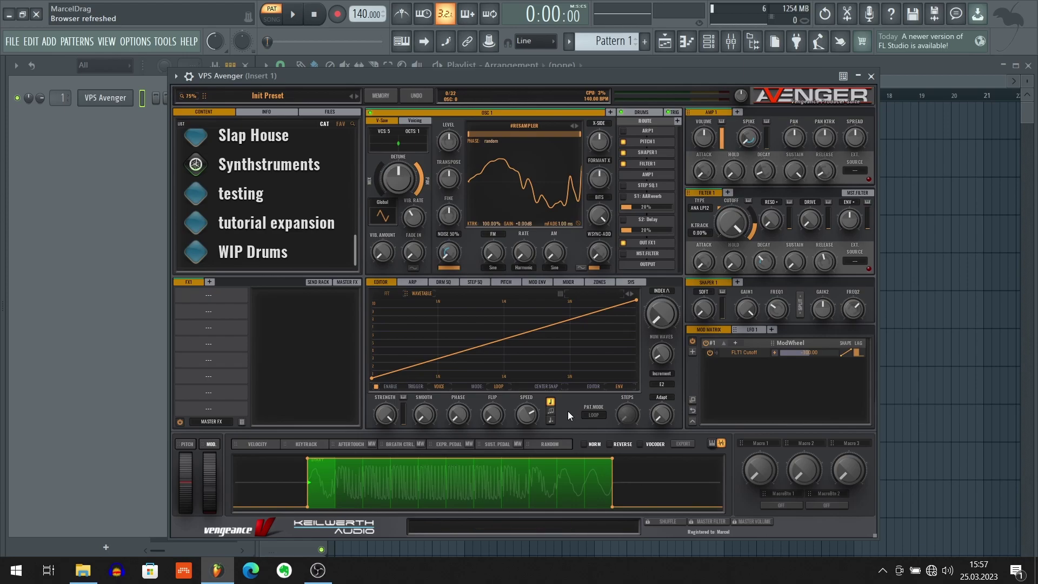
Switch Avenger's display to the piano keyboard and play test notes including E0
left_click(713, 443)
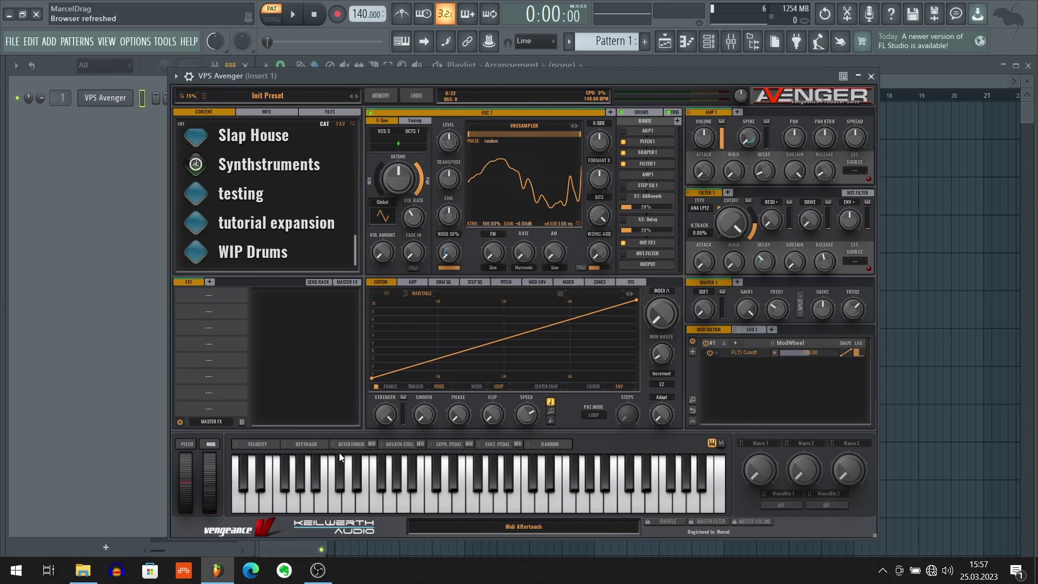
left_click(364, 504)
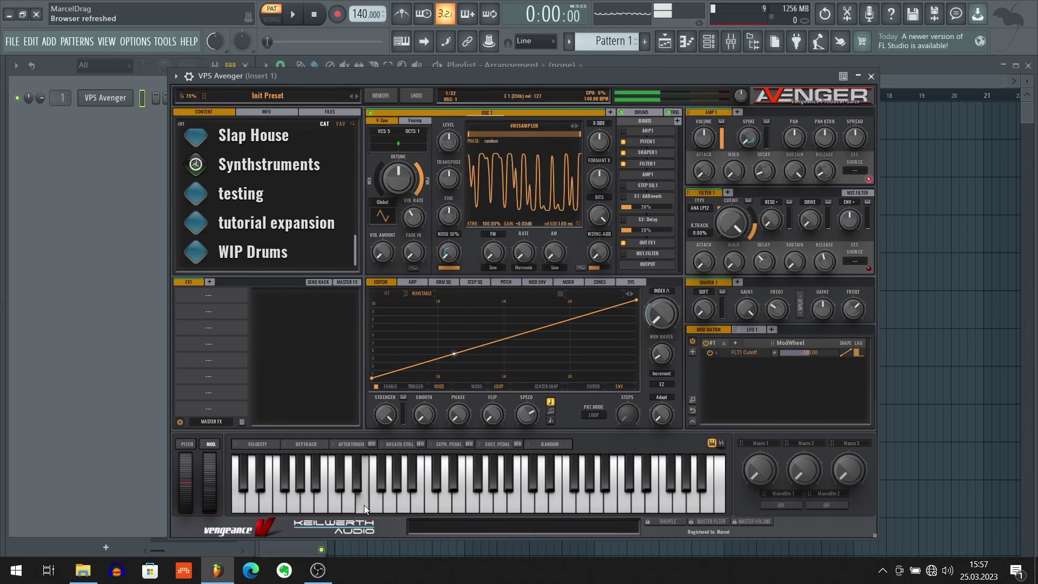
left_click(267, 504)
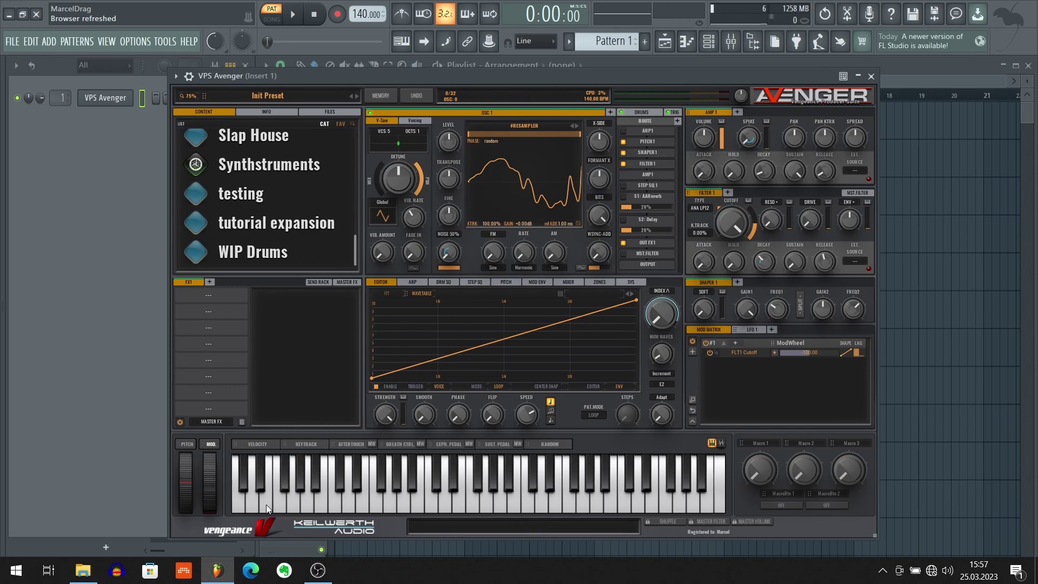
Drag Sample 01 from the Browser onto Avenger and play E0 again
key("alt+F8")
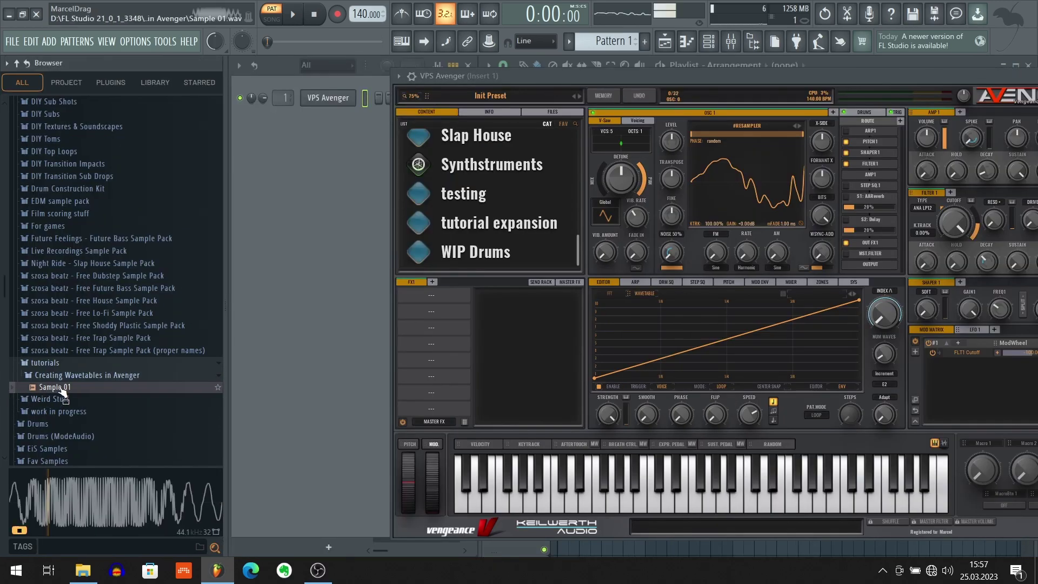
left_click_drag(63, 392, 484, 481)
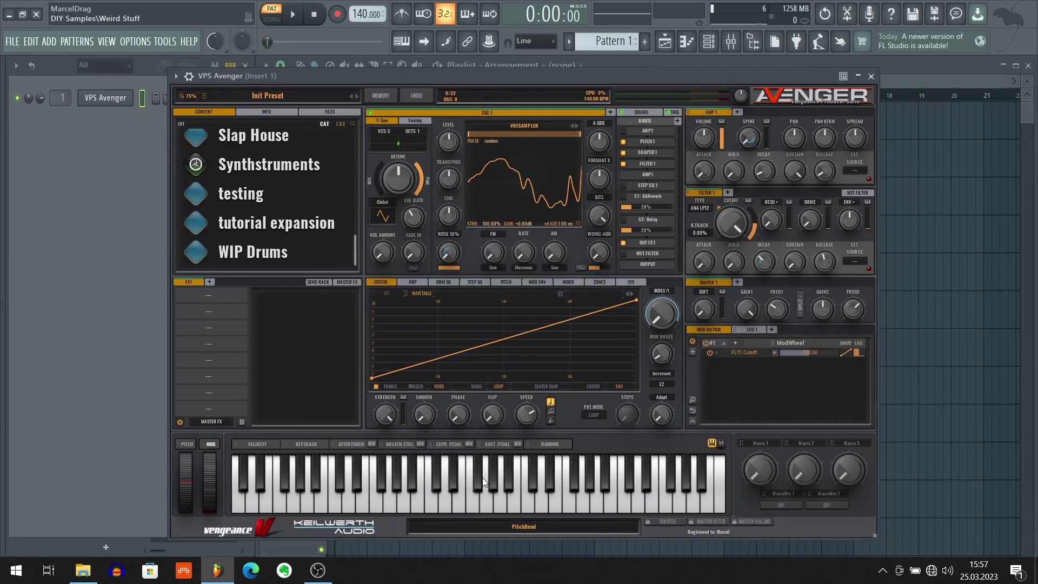
left_click(268, 506)
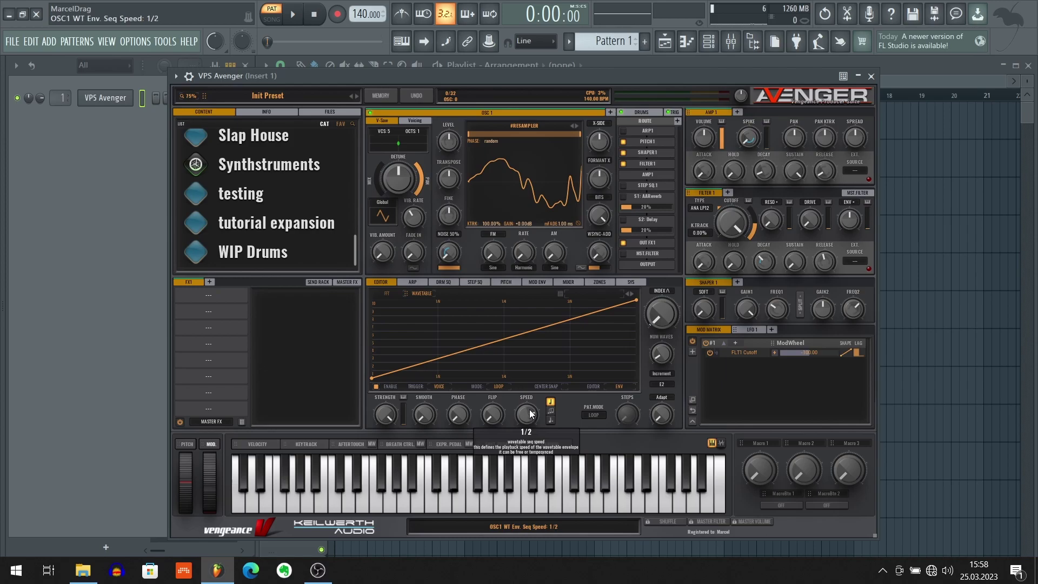
Lower the wavetable envelope SPEED from 1/2 to 1/4 and play E0 to hear the sweep
scroll(530, 412, "down", 1)
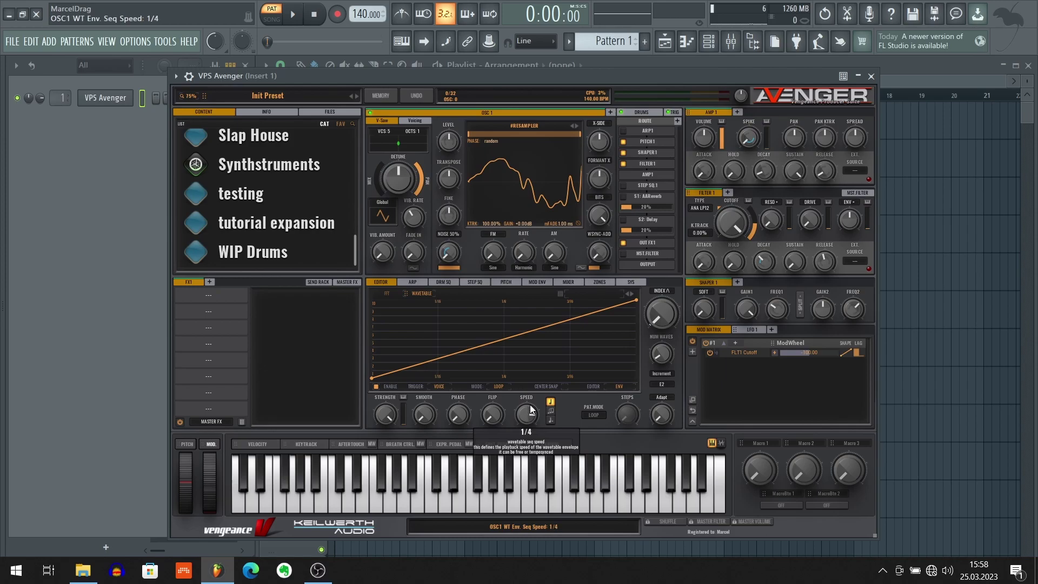
left_click(268, 504)
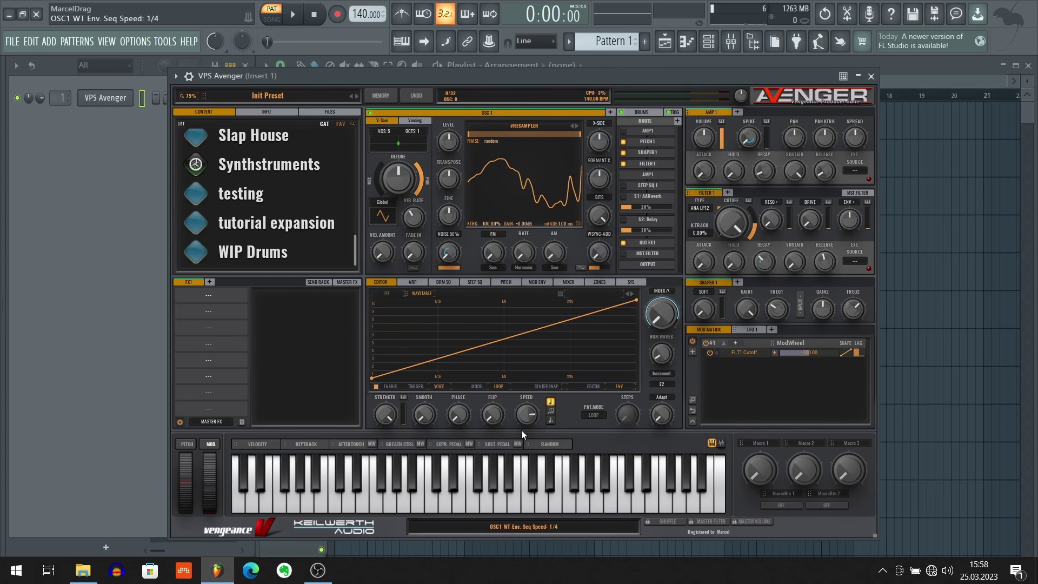
mouse_move(528, 418)
left_click(267, 503)
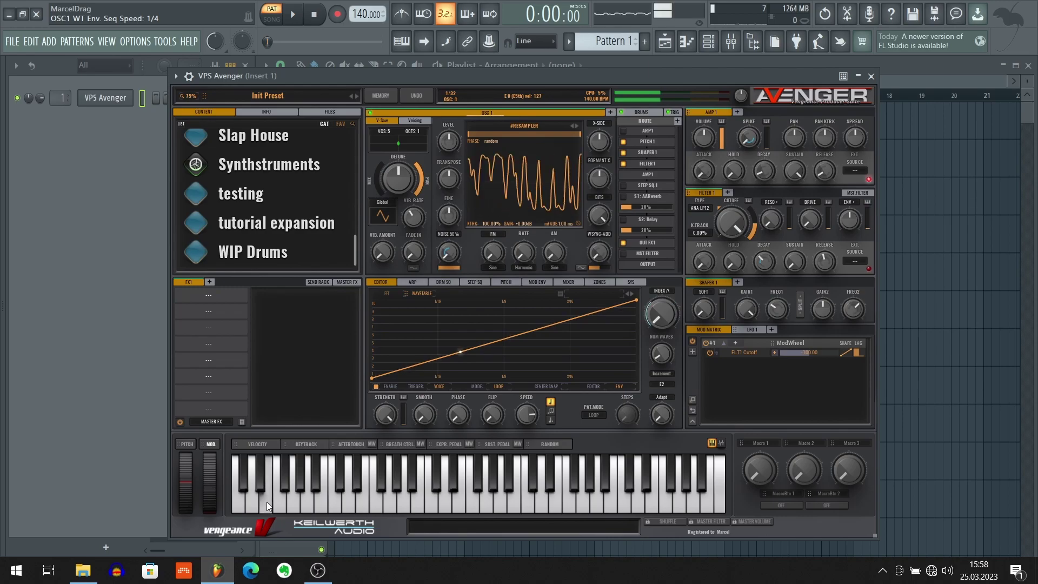
Compare against Sample 01 by dragging it in from the Browser and playing E0
key("alt+F8")
left_click_drag(82, 387, 77, 399)
key("alt+F8")
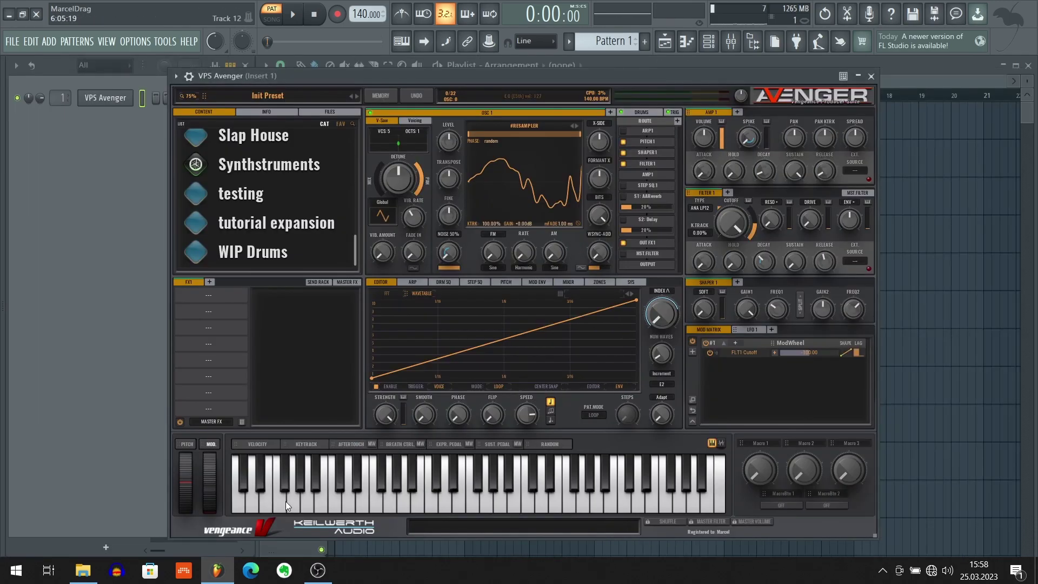
left_click(267, 504)
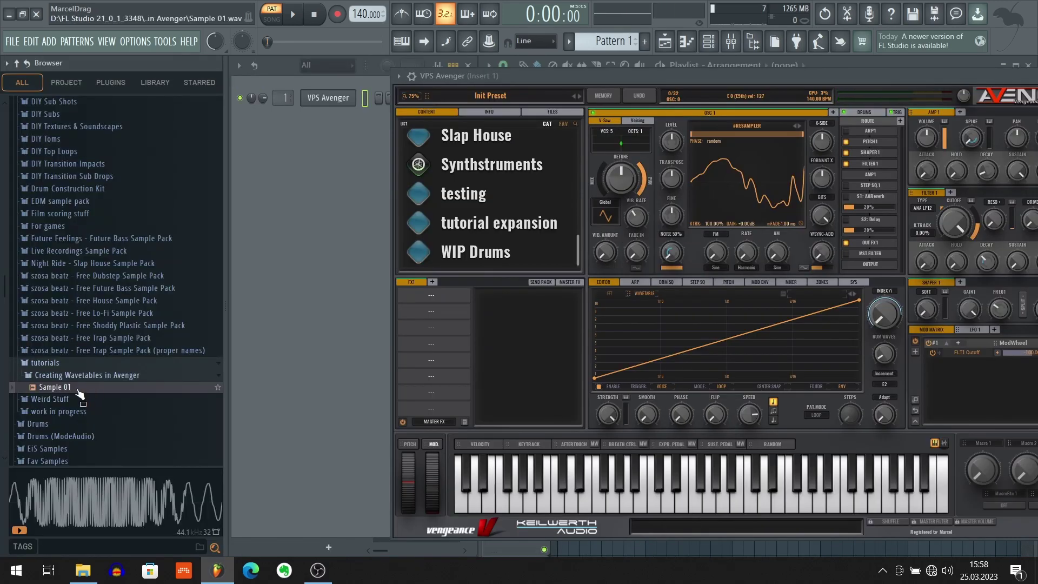
left_click_drag(81, 388, 77, 398)
key("alt+F8")
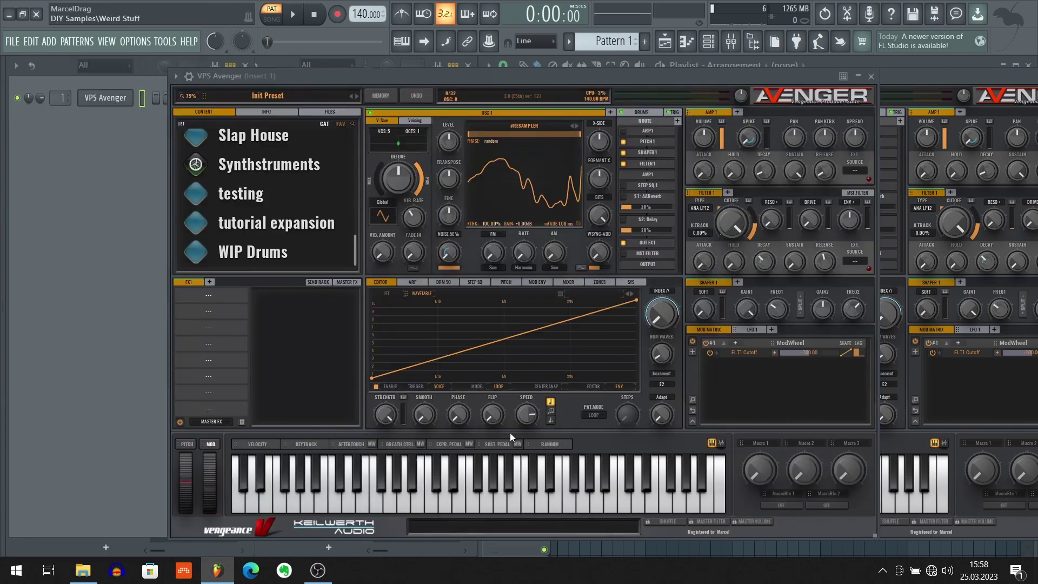
Raise the OSC 1 WT Fade knob to about 62.67%, playing E0 between adjustments
left_click(267, 504)
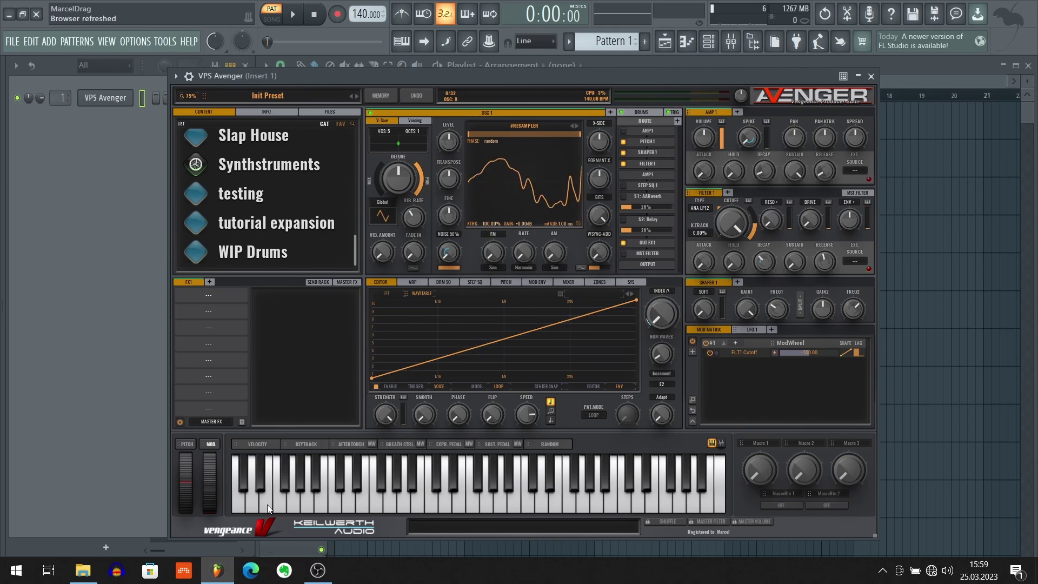
left_click(267, 504)
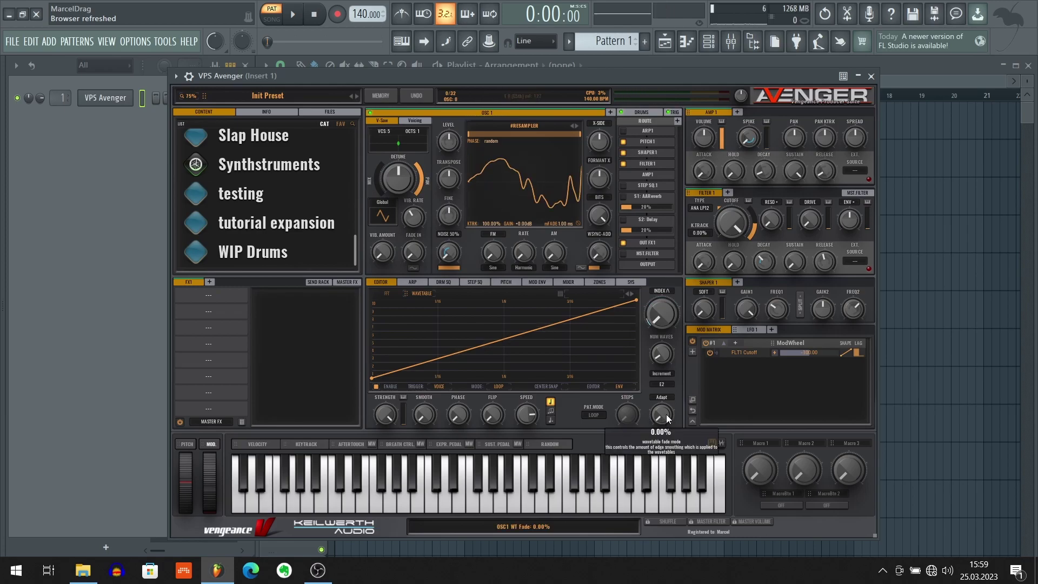
left_click_drag(665, 416, 658, 391)
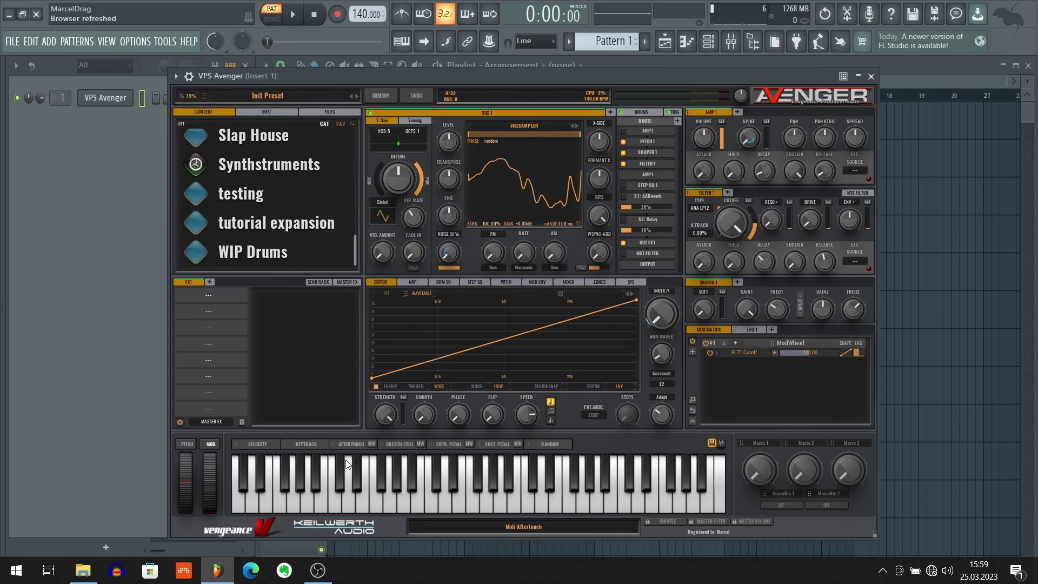
left_click(264, 505)
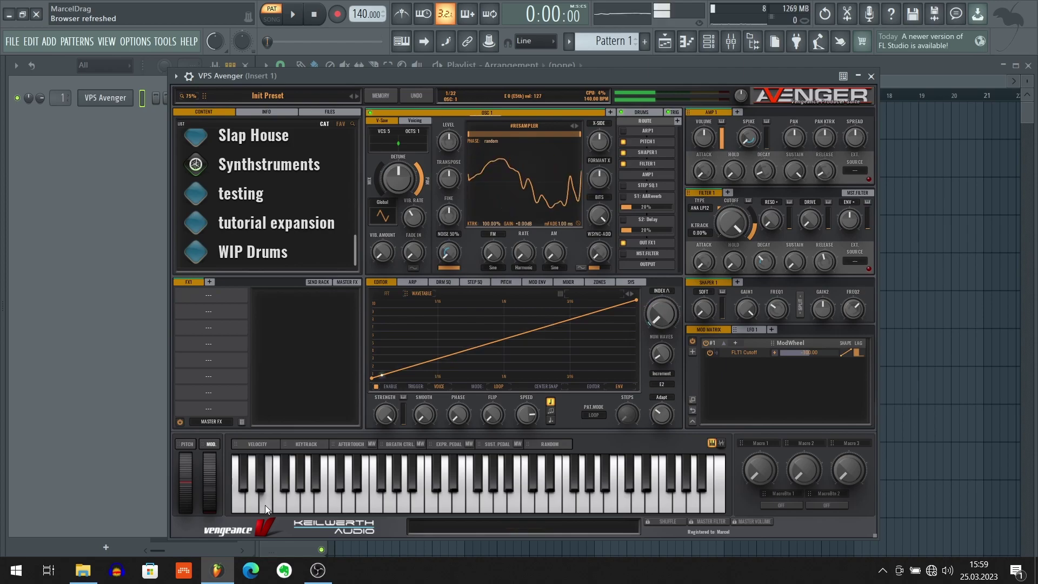
left_click_drag(660, 392, 657, 391)
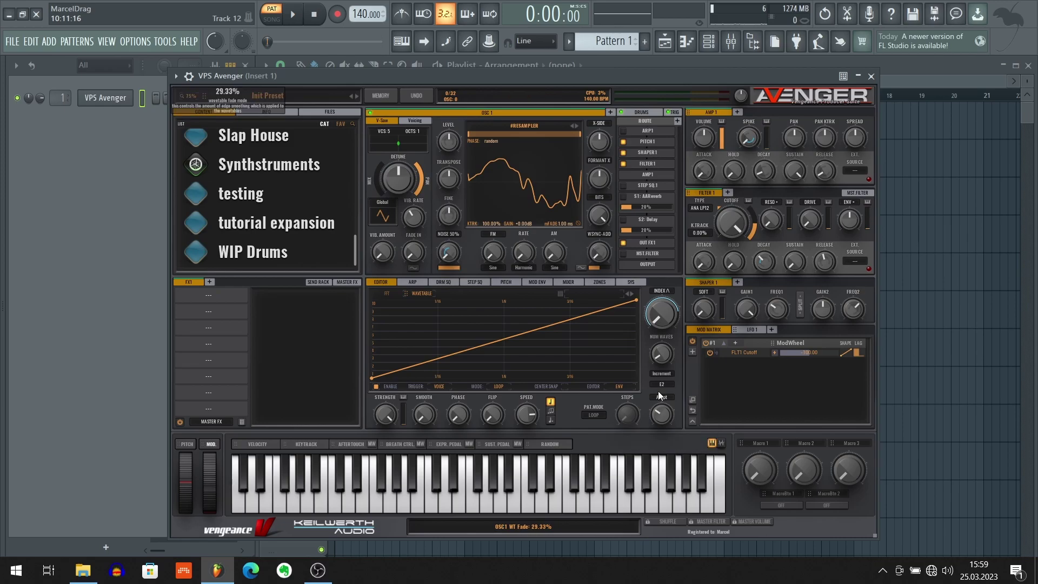
left_click(265, 501)
left_click_drag(670, 418, 667, 391)
left_click(267, 504)
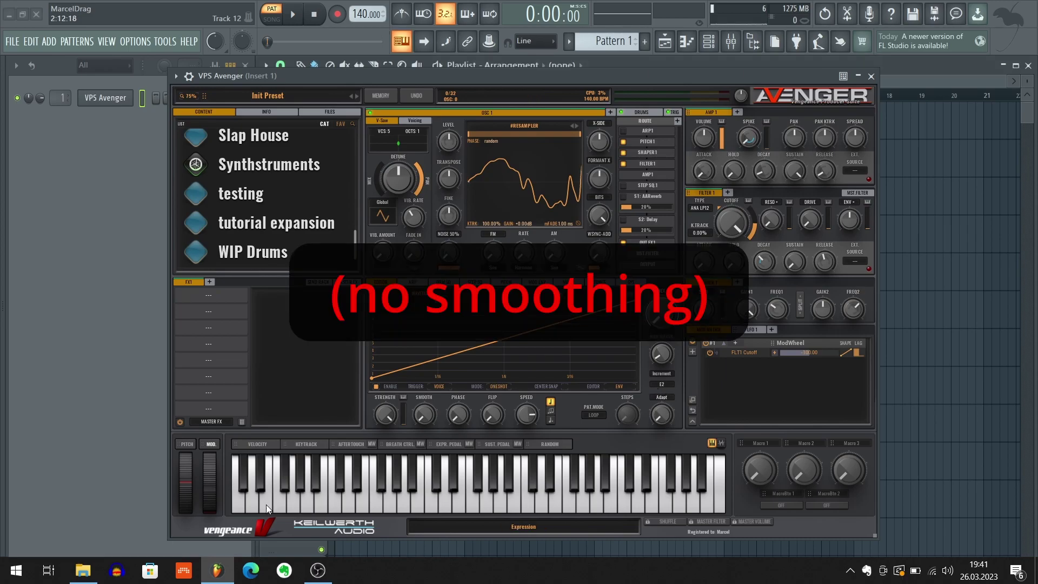
left_click(266, 504)
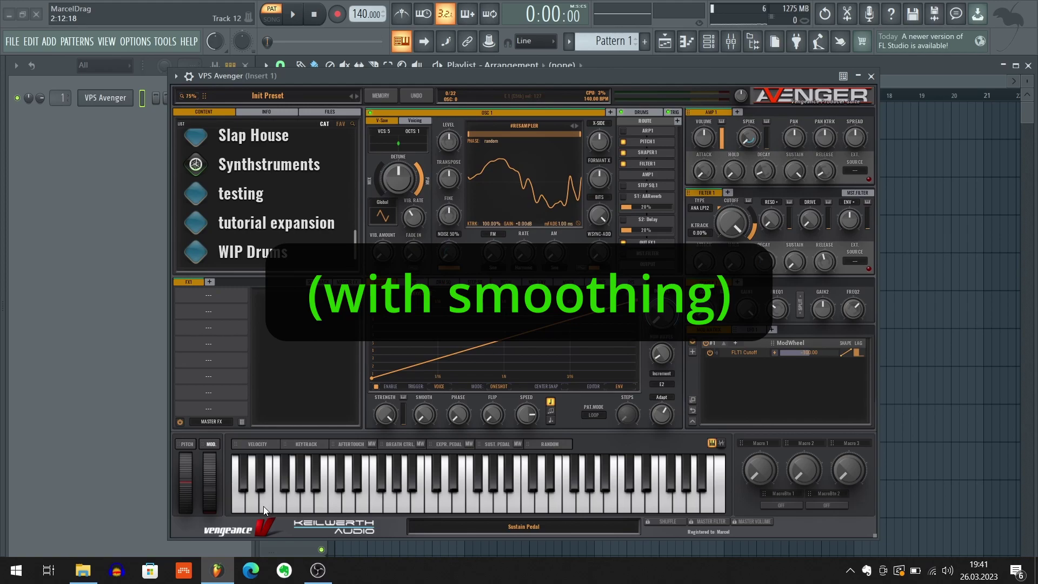
Keep the wavetable fade mode on Adapt and switch the display back to the sample waveform
left_click(264, 507)
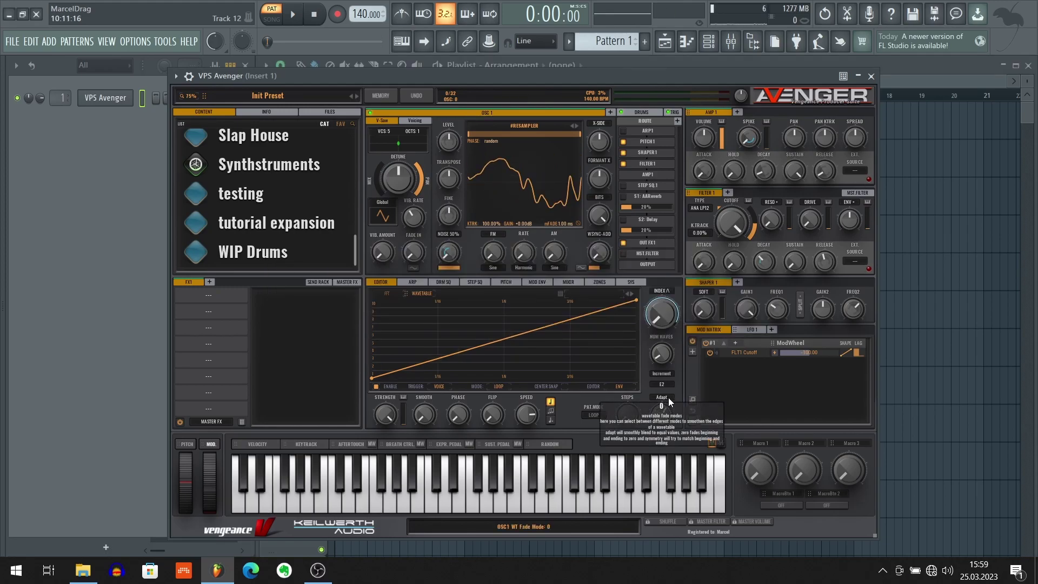
left_click(663, 398)
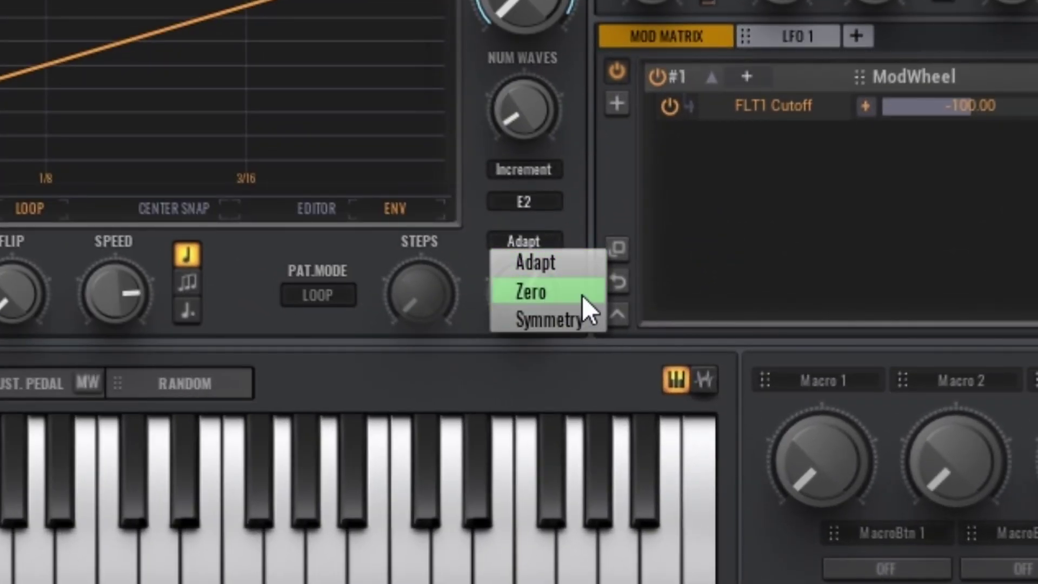
left_click(566, 263)
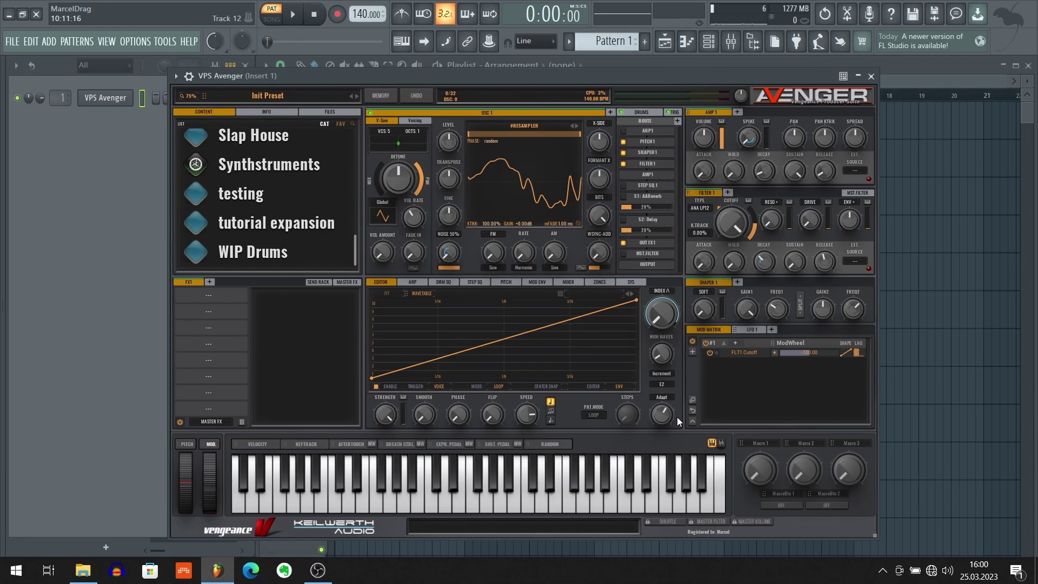
left_click(721, 442)
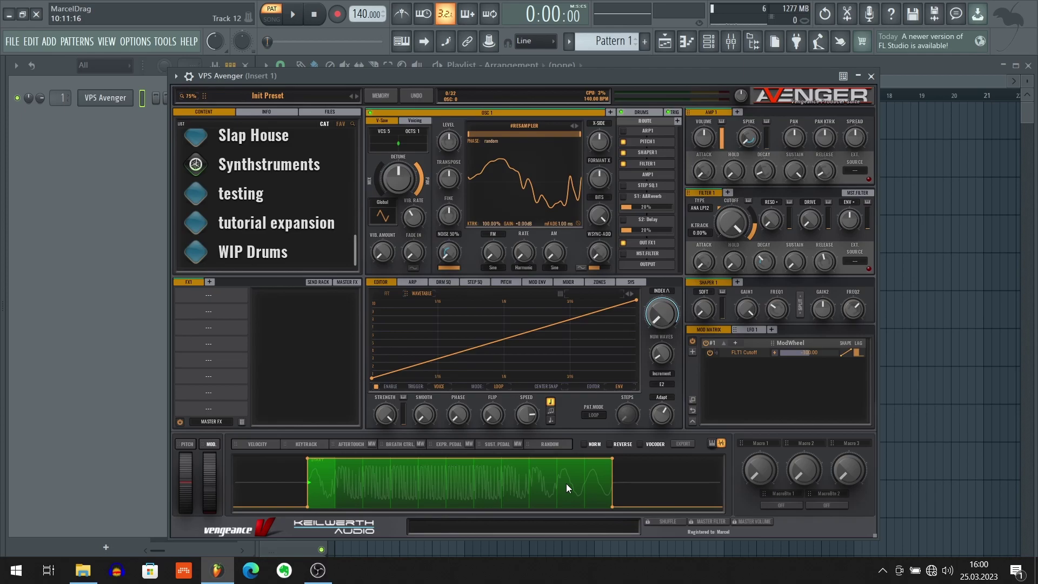
Scroll Avenger's CONTENT expansion list back up so Factory and Cinematic appear at the top
scroll(282, 212, "up", 3)
scroll(282, 212, "up", 10)
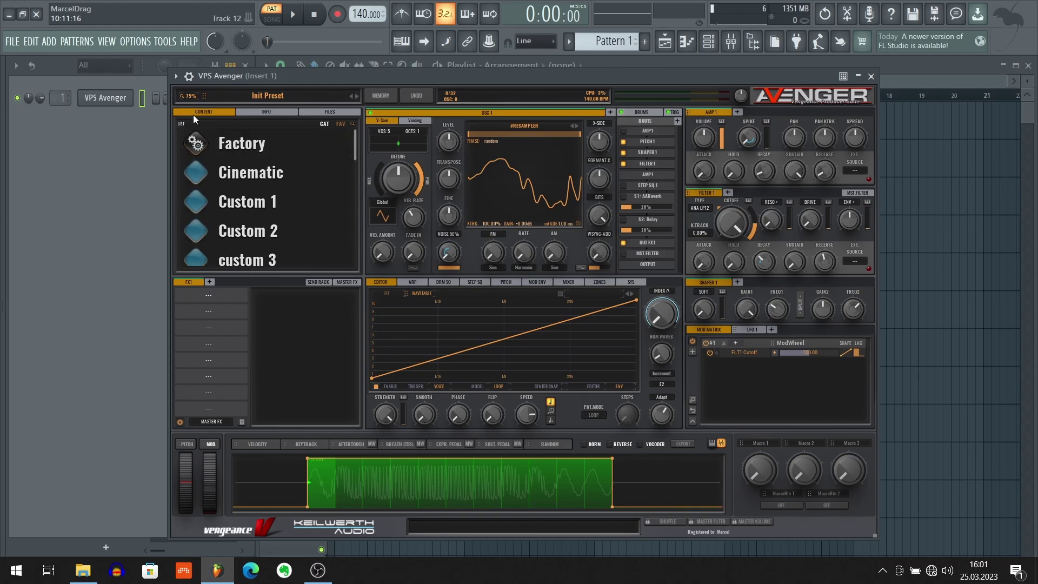
Create a new Customer Expansion from the expansion context menu and name it 'yt tutorial expansion'
right_click(302, 176)
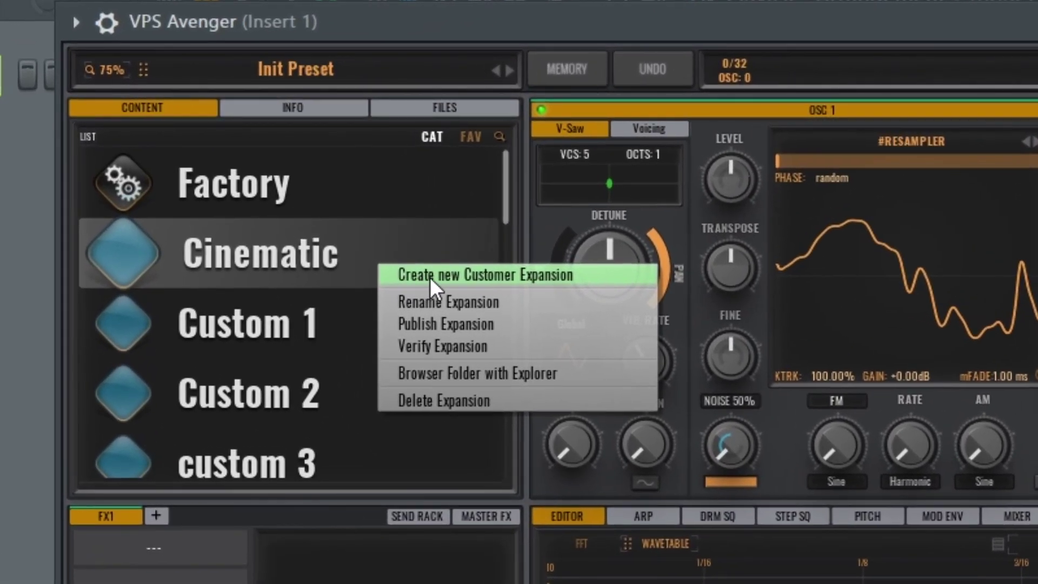
left_click(598, 276)
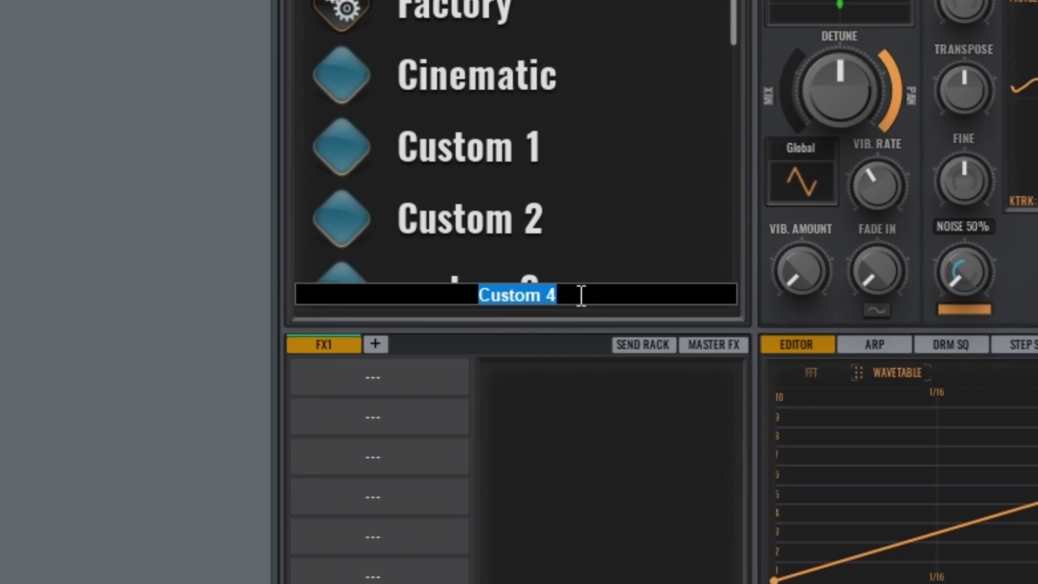
type("yt ")
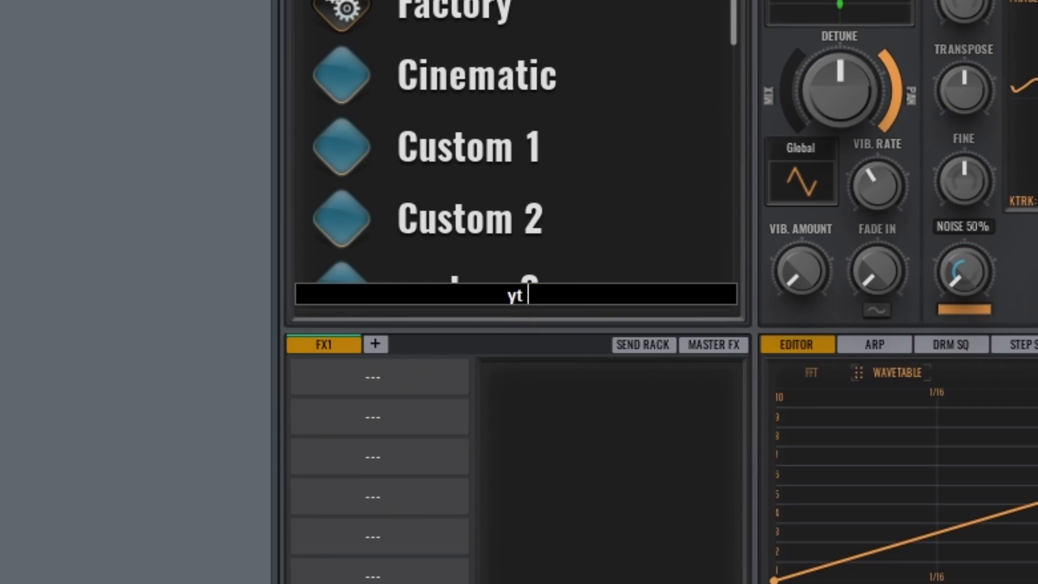
type("tutorial exp")
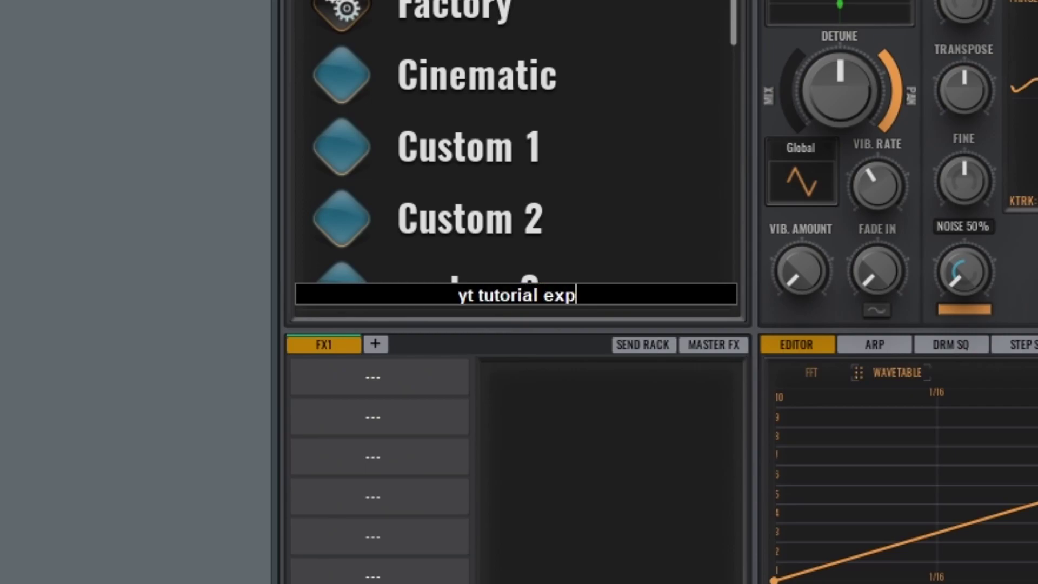
type("ansion")
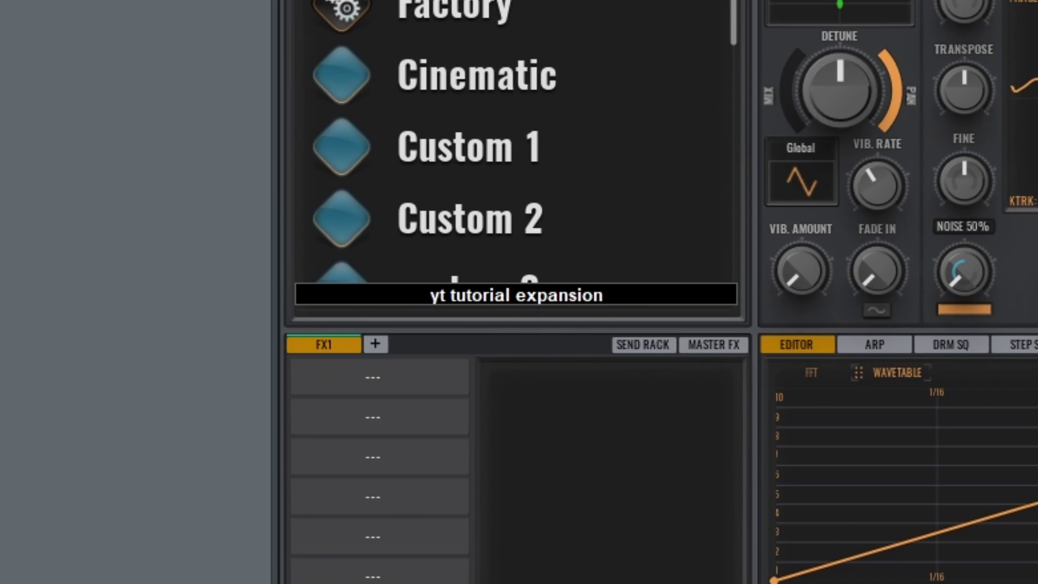
key("Escape")
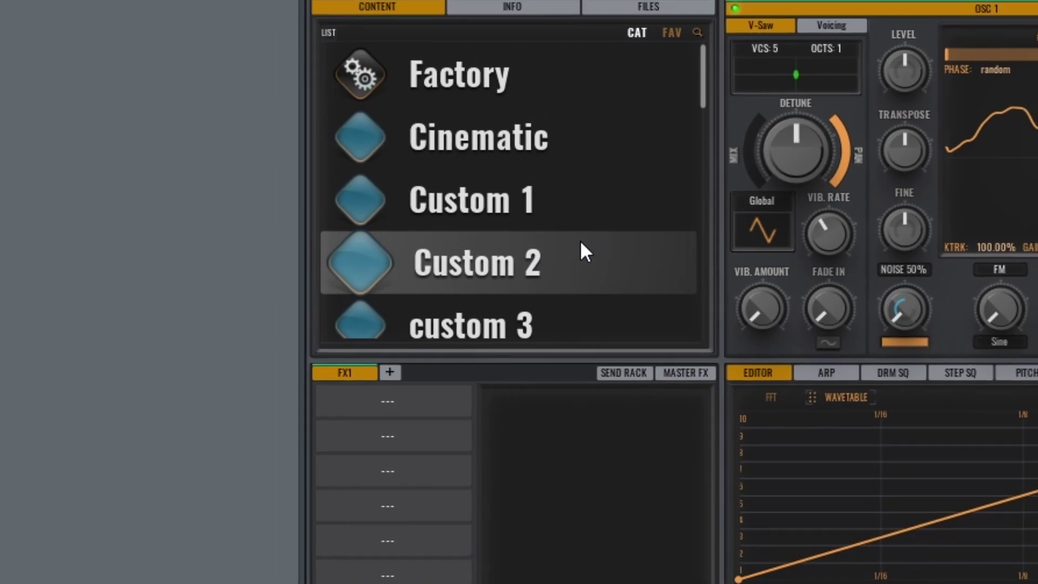
Scroll to the new yt tutorial expansion at the list's end and open its context menu
scroll(599, 163, "down", 4)
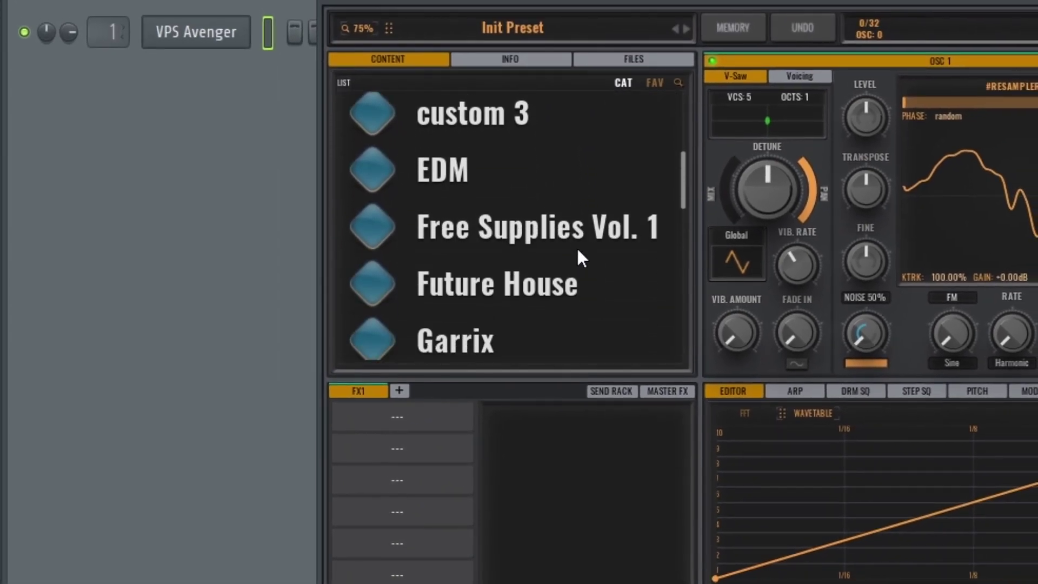
scroll(576, 249, "down", 12)
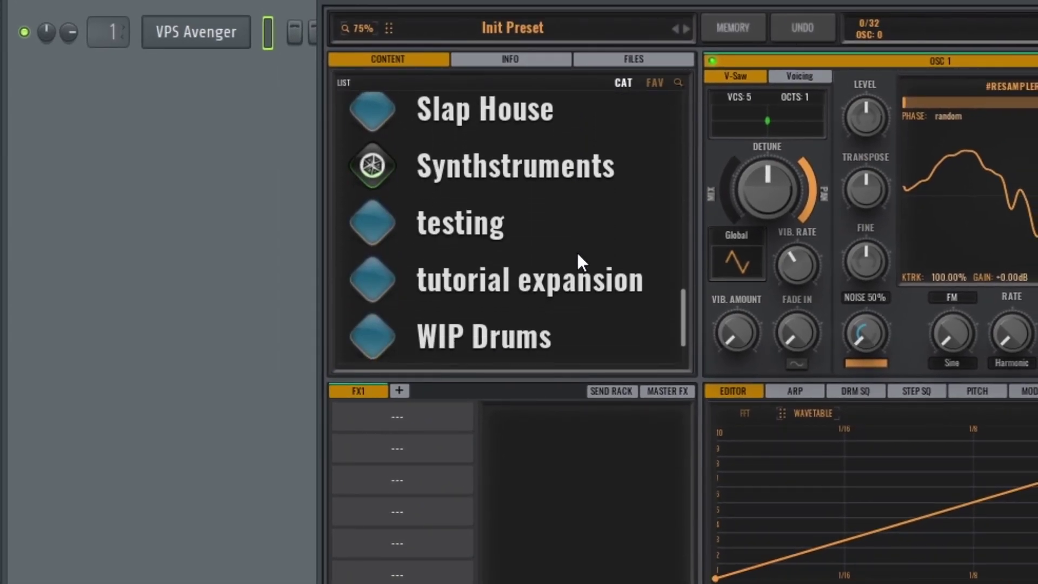
scroll(576, 252, "down", 1)
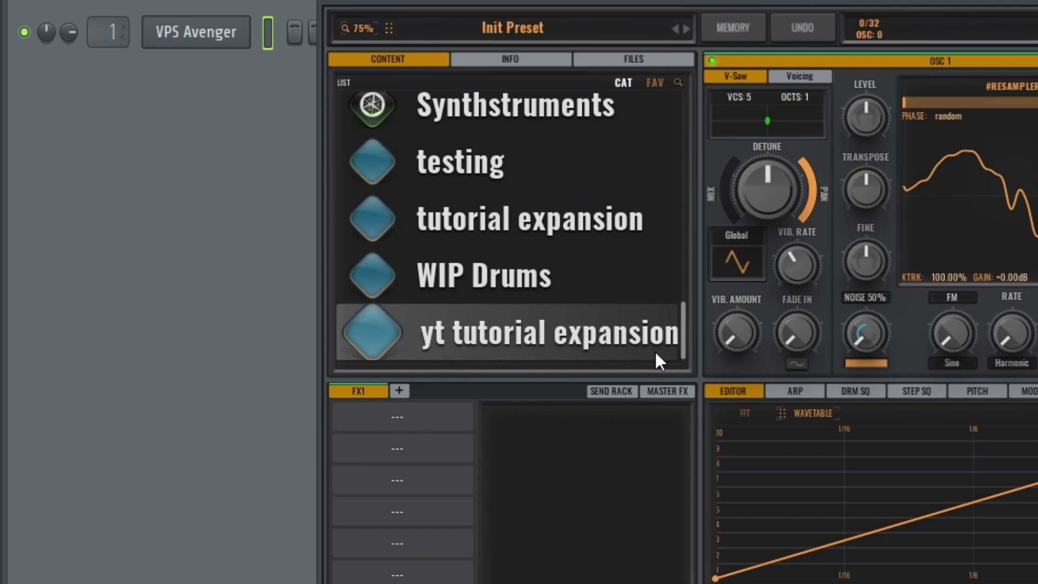
right_click(583, 345)
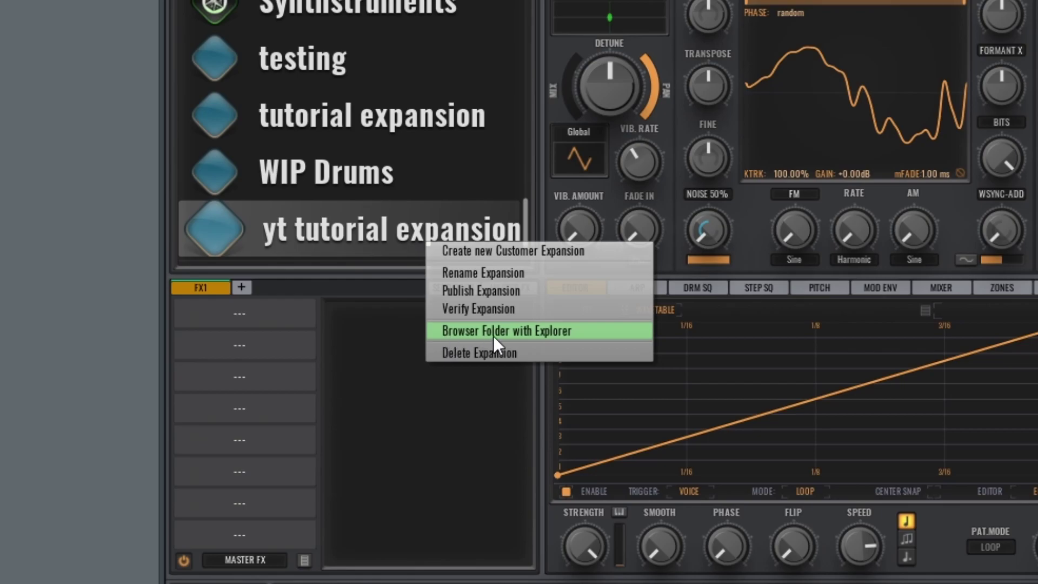
Open the yt tutorial expansion.avxp folder in File Explorer and select its full address-bar path
left_click(583, 335)
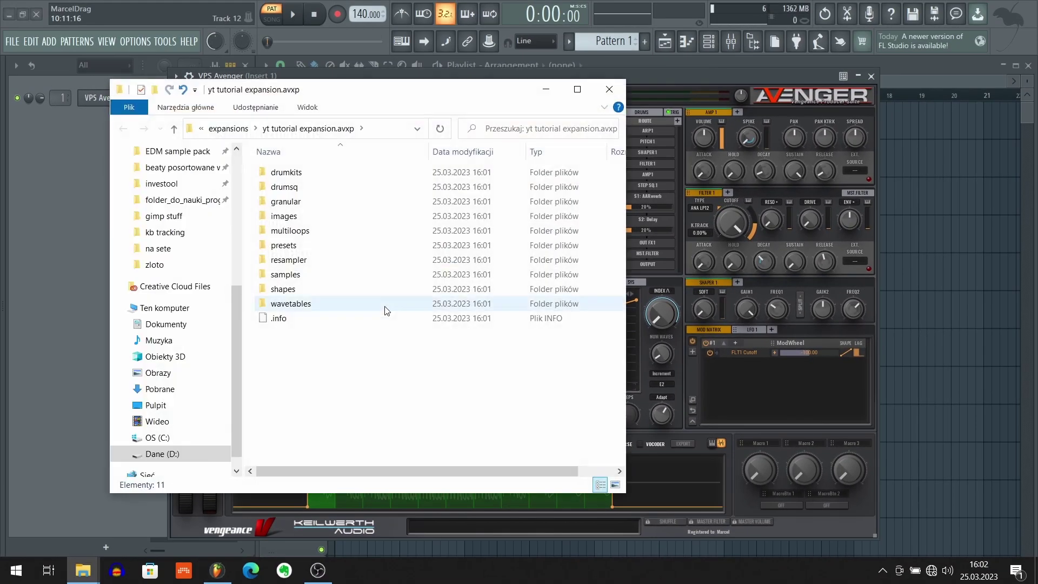
left_click(379, 128)
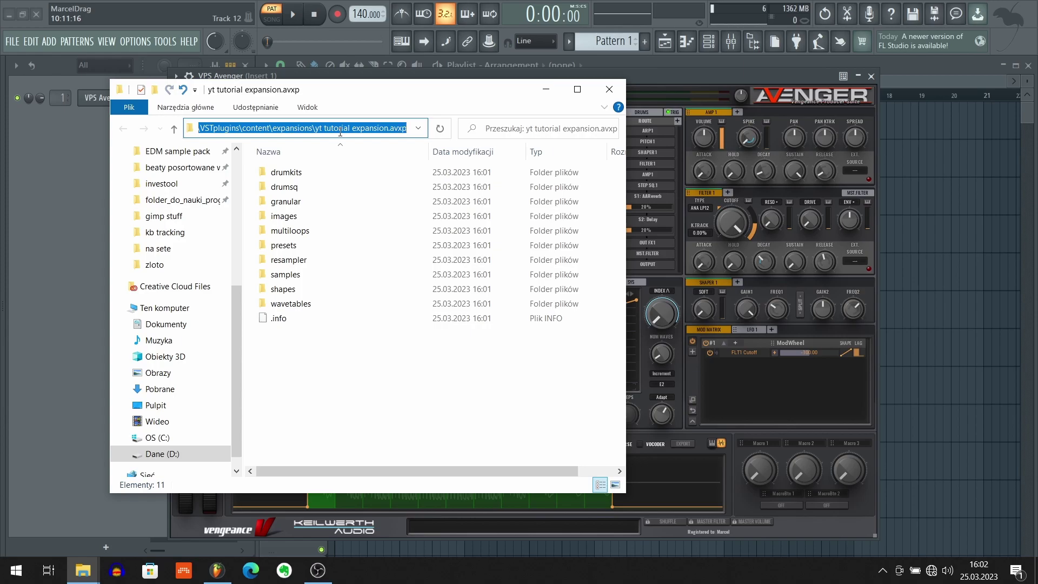
Close File Explorer and toggle Avenger's keyboard view off again to show the wavetable 11 waveform
left_click(610, 89)
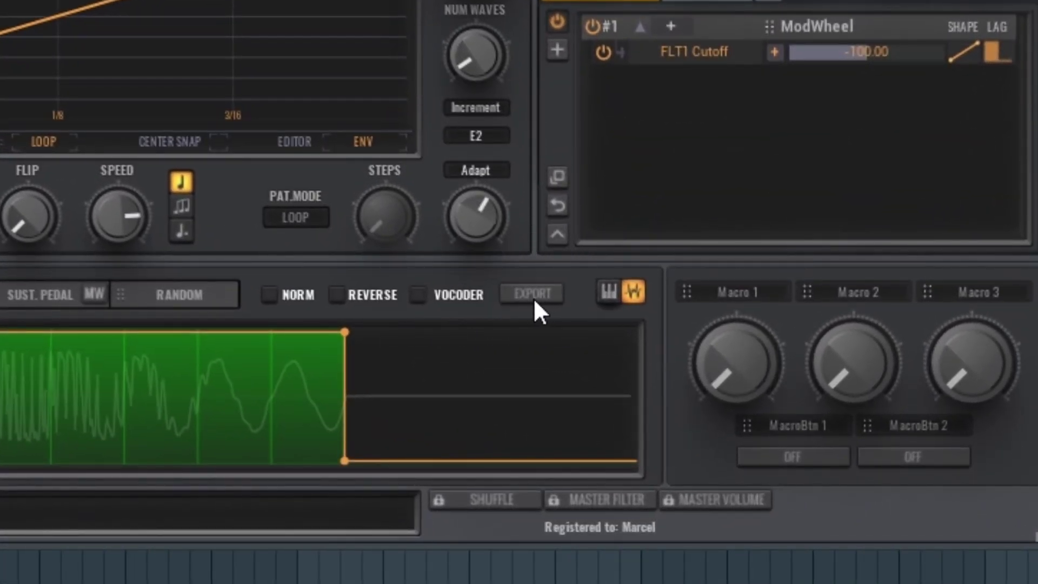
left_click(609, 292)
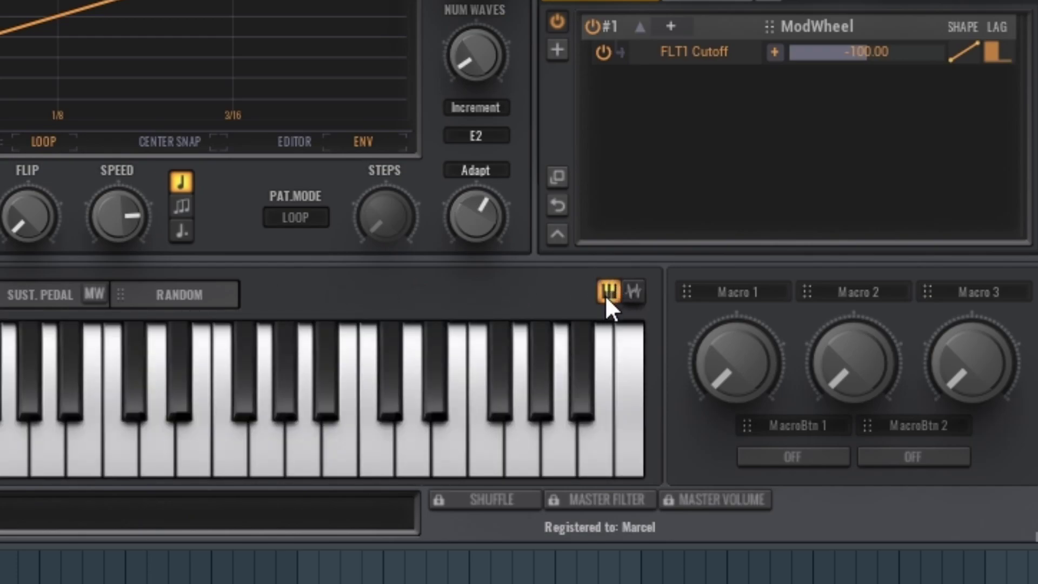
left_click(635, 292)
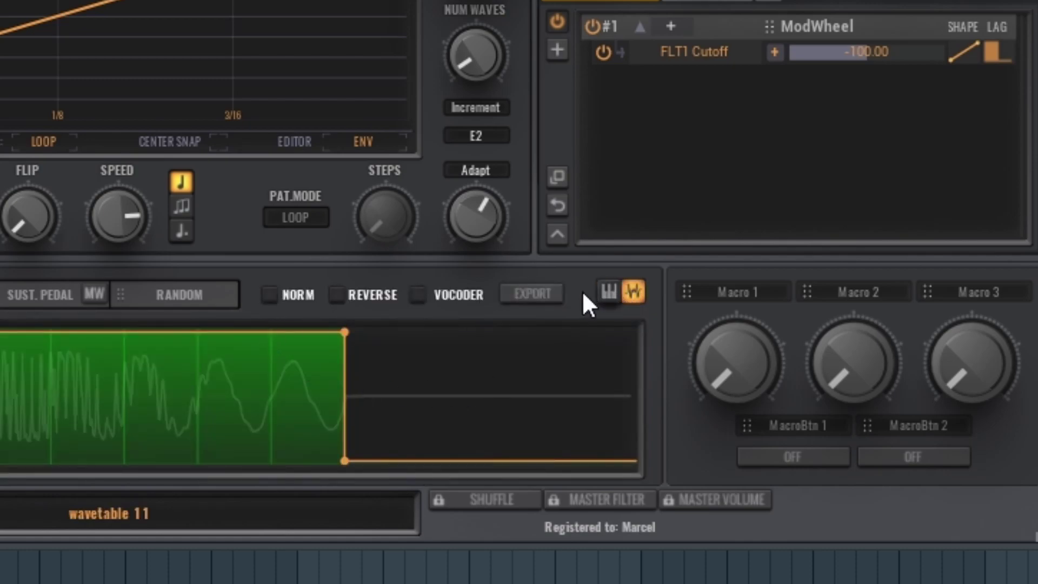
Start the wavetable export and paste the yt tutorial expansion folder path as the save location
left_click(531, 296)
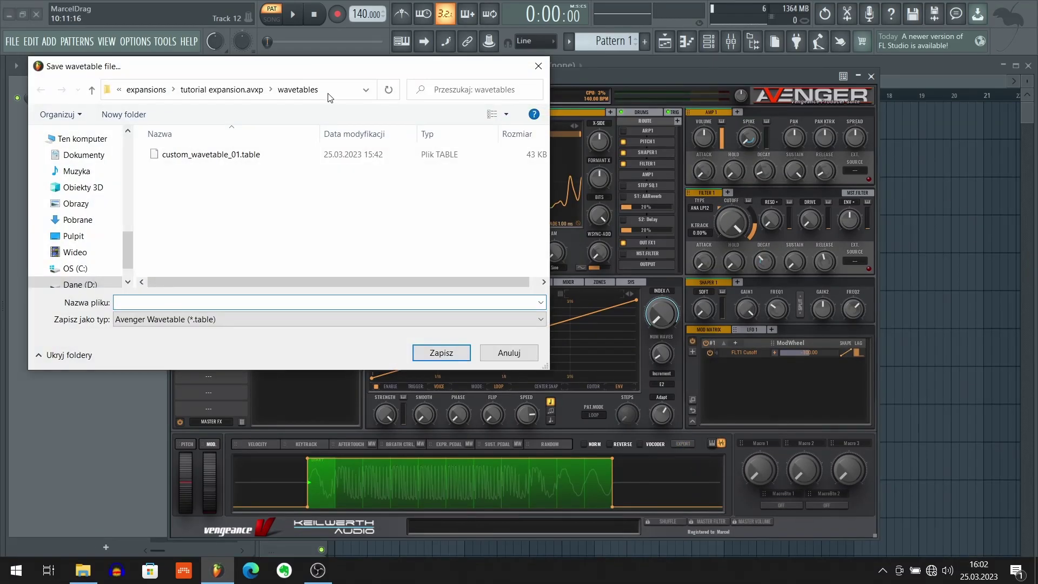
left_click(329, 90)
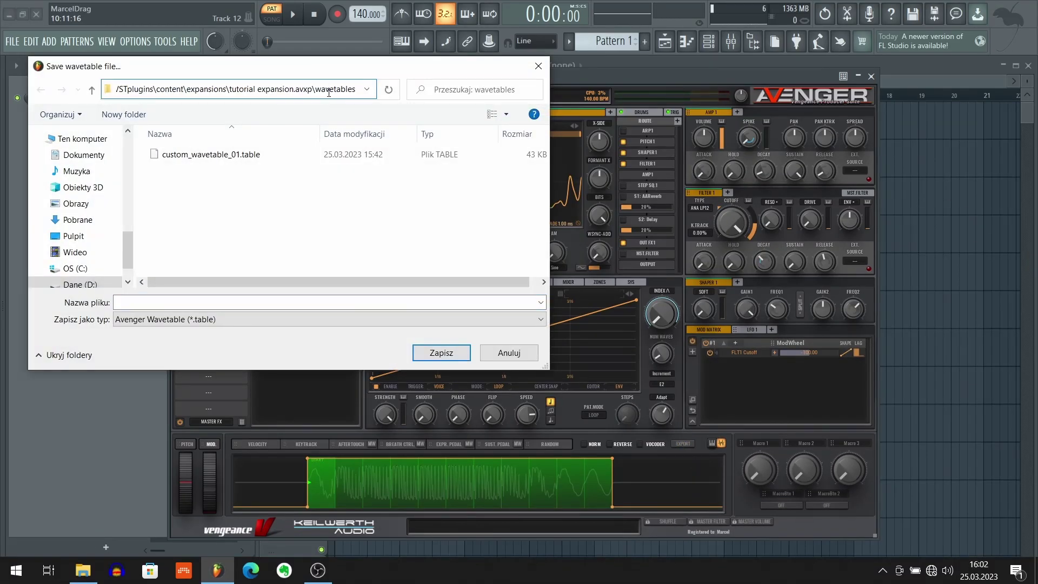
key("ctrl+a")
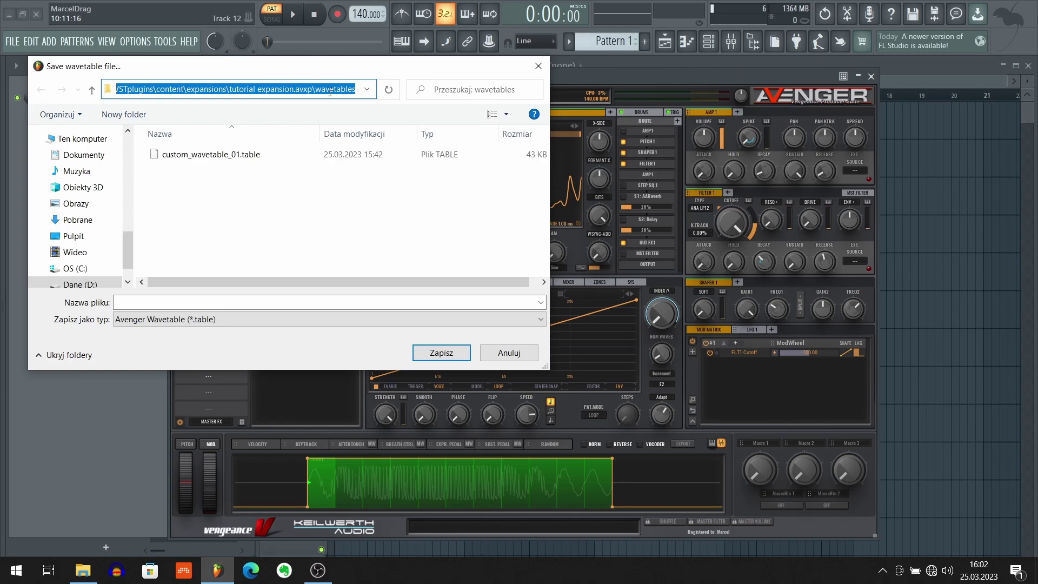
key("ctrl+v")
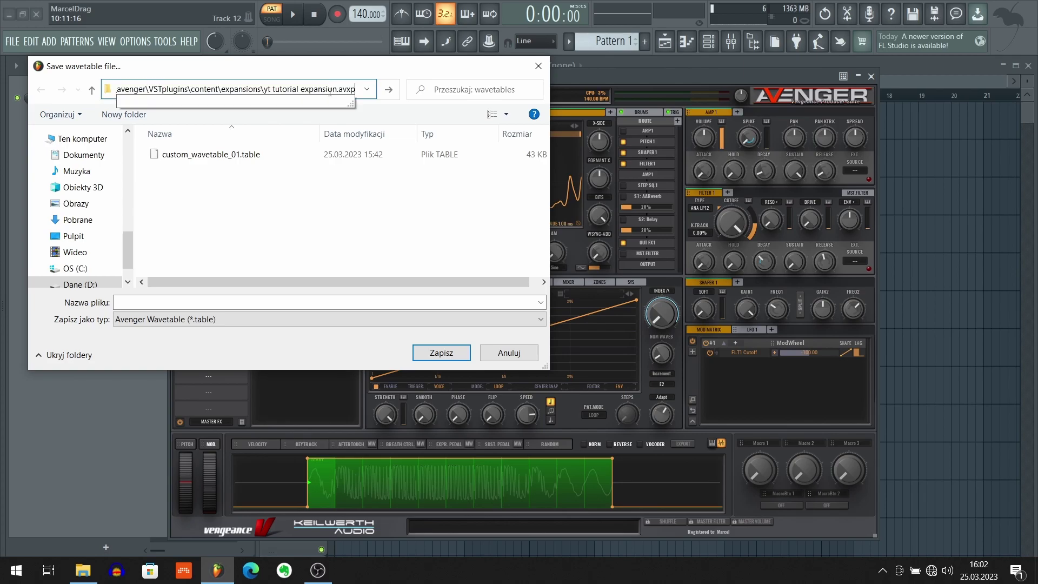
key("Return")
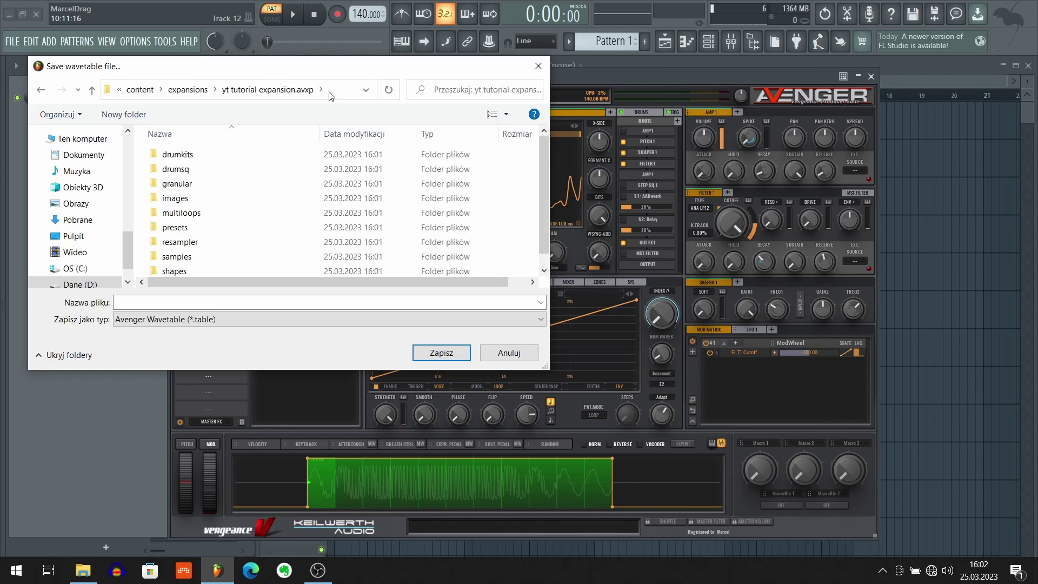
Save the wavetable as custom_wavetable_tutorial inside the expansion's wavetables folder
scroll(238, 242, "down", 1)
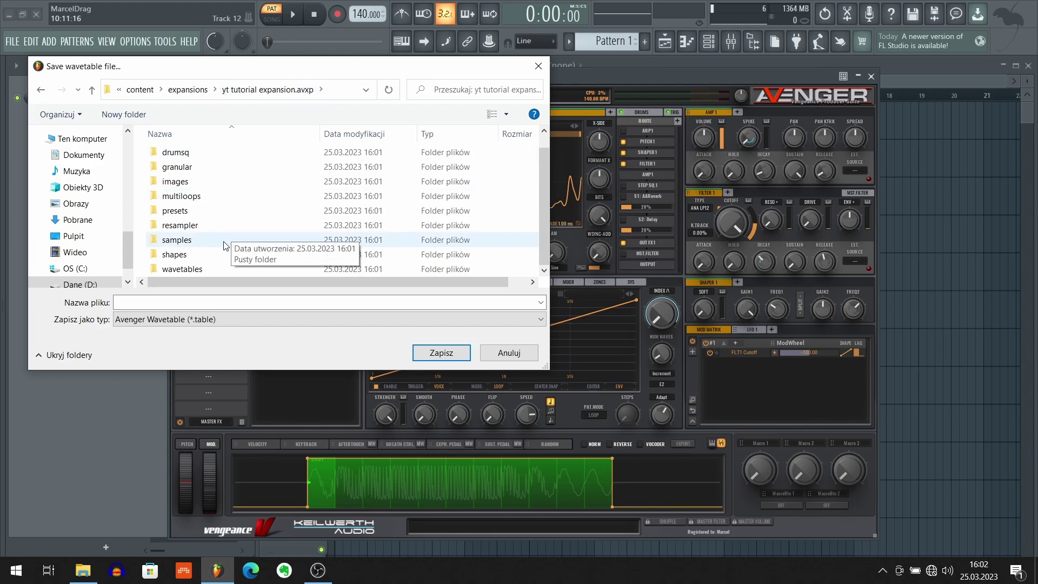
double_click(199, 270)
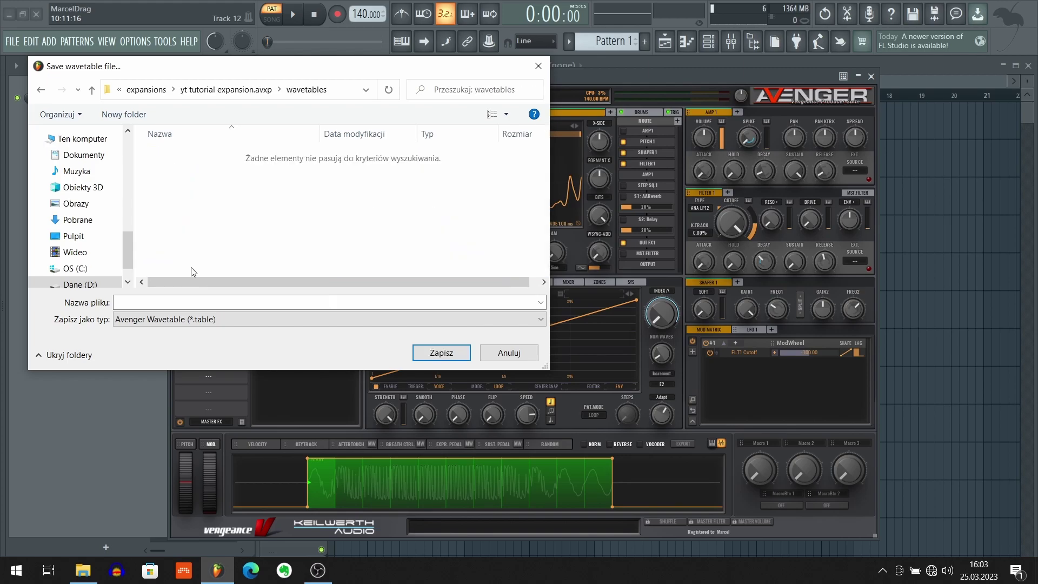
left_click(189, 303)
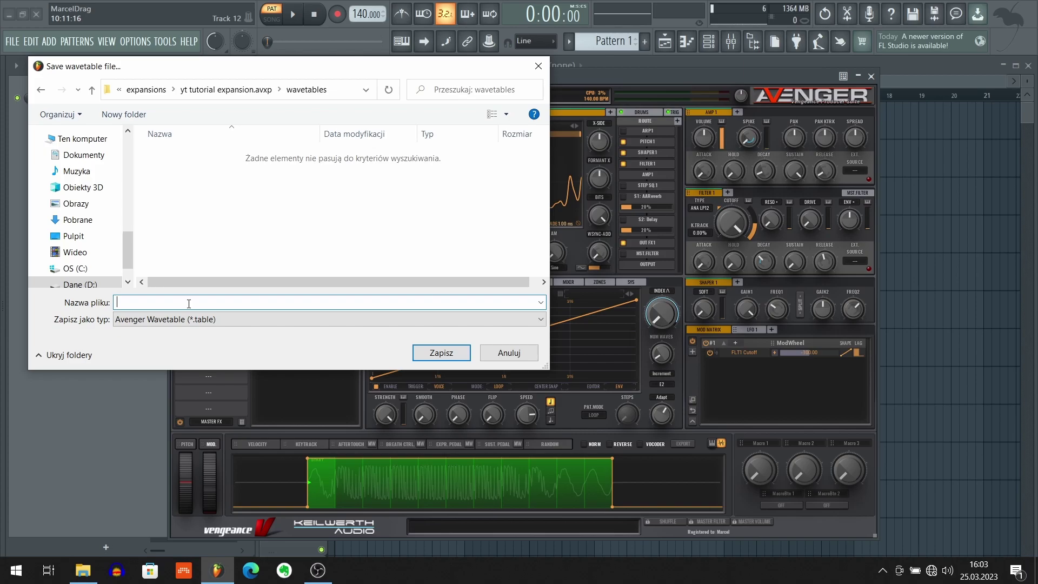
type("custom_wavetable_tutorial")
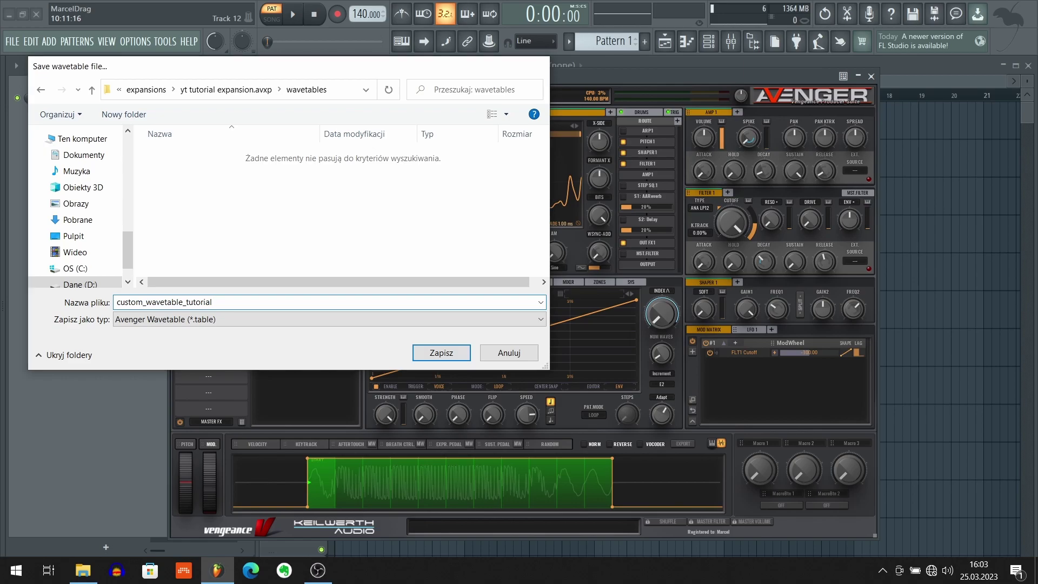
key("Return")
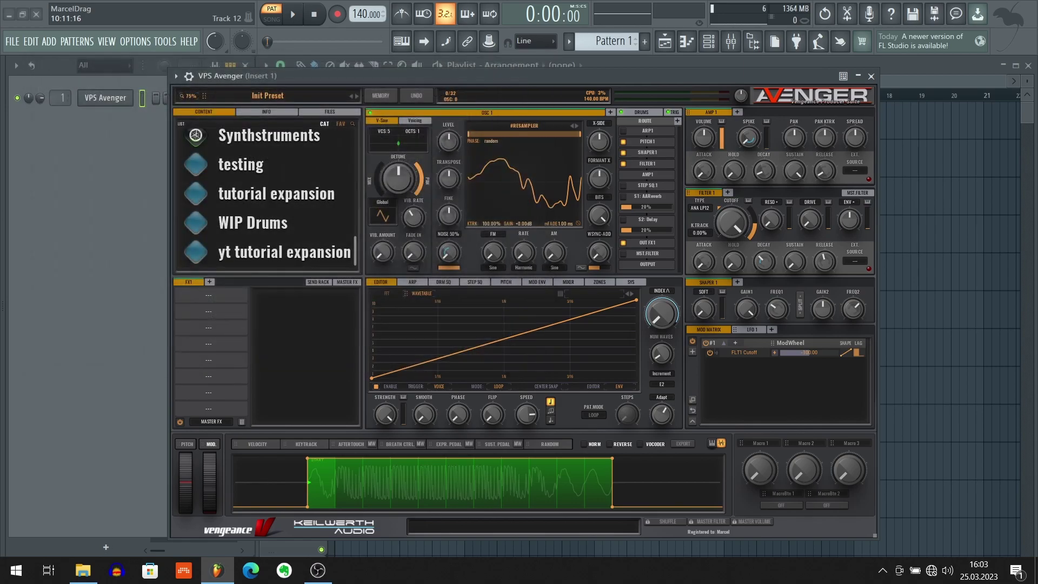
Reset Avenger to its initial settings with MEMORY > Initialize, confirming YES
left_click(382, 97)
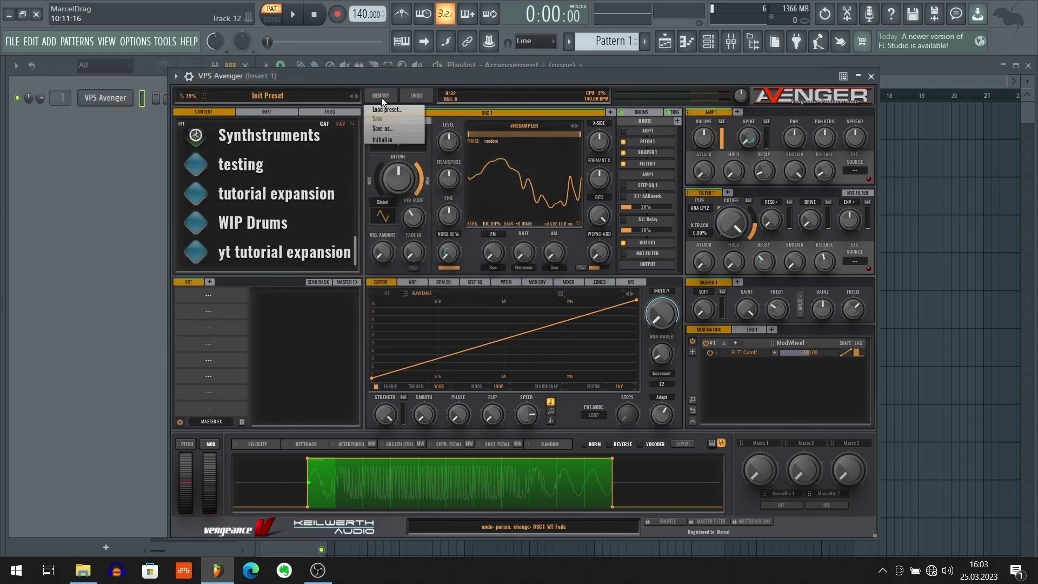
left_click(381, 139)
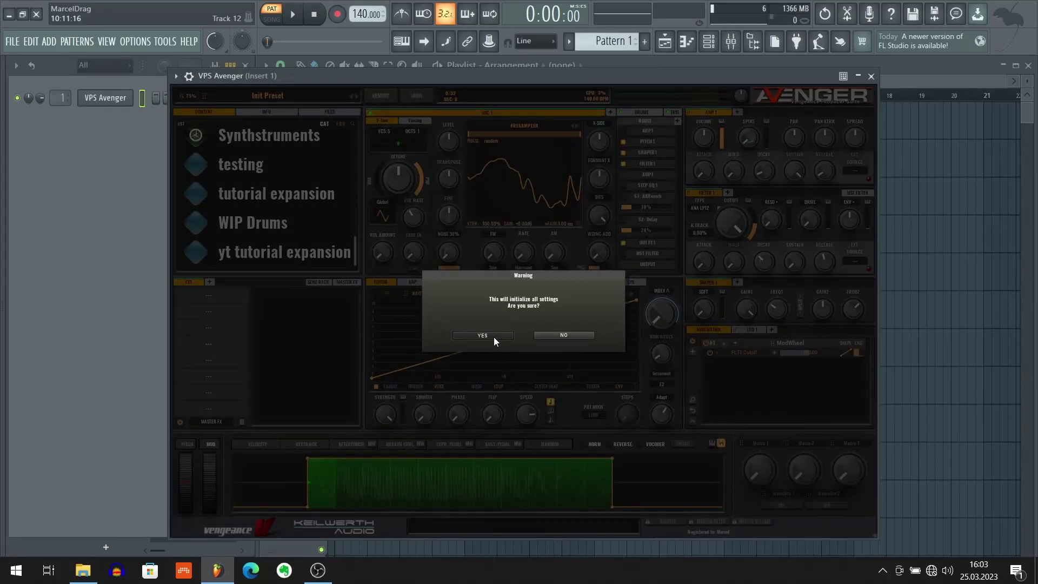
left_click(495, 336)
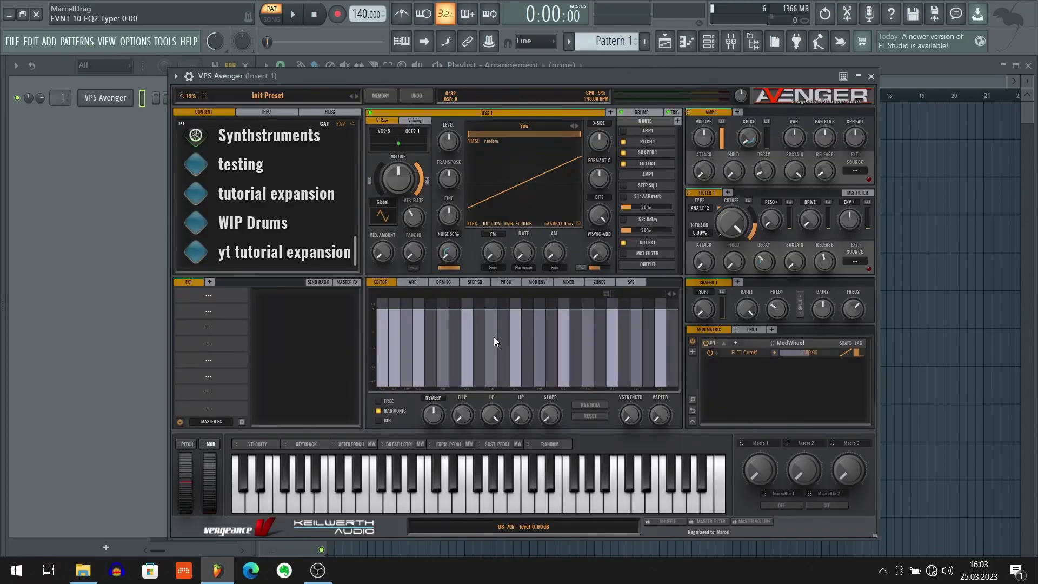
Load custom_wavetable_tutorial from Wavetables > yt tutorial expansion into OSC 1
left_click(508, 128)
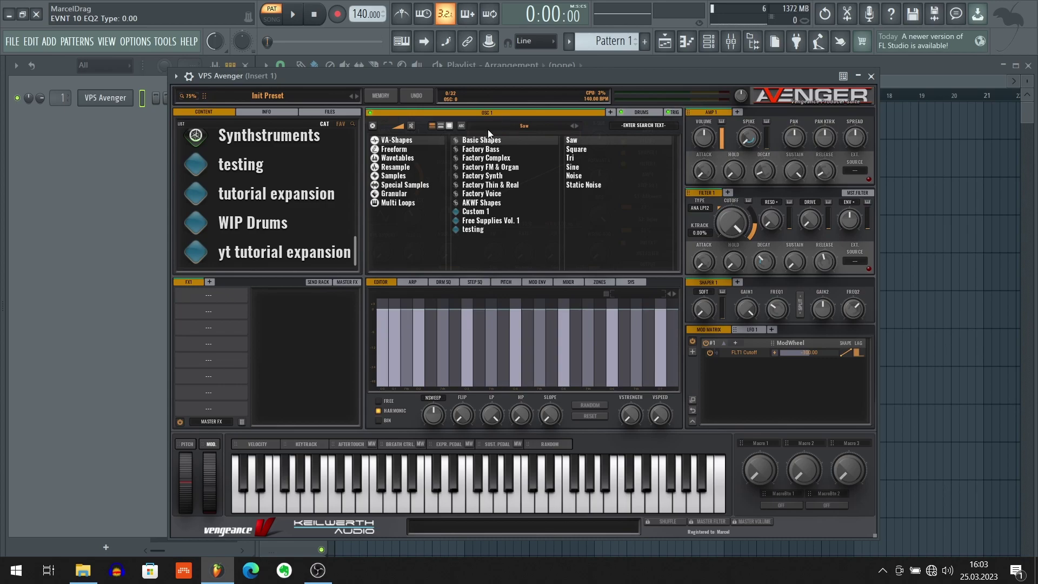
left_click(407, 158)
scroll(511, 256, "down", 2)
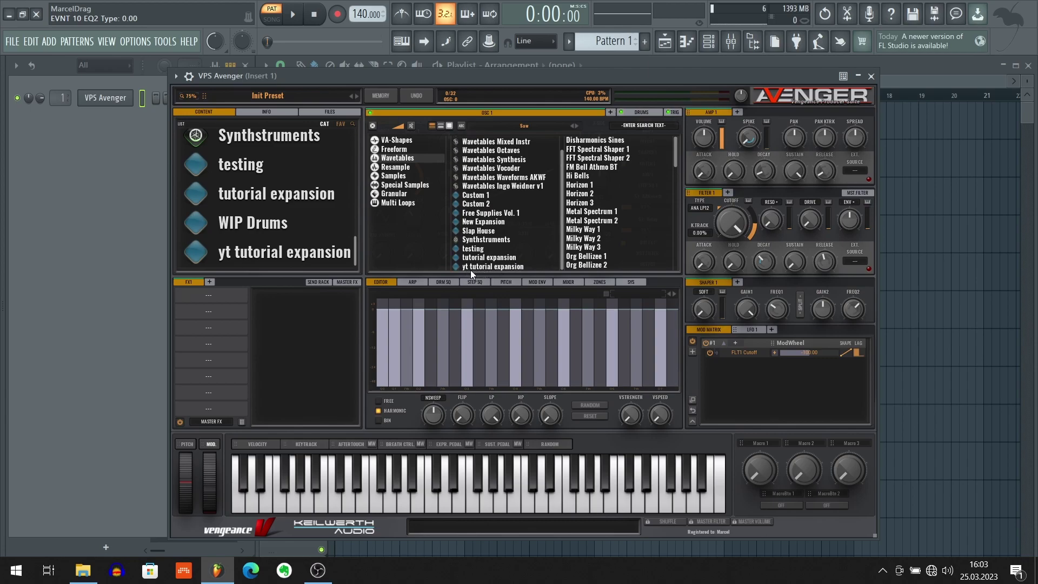
left_click(518, 267)
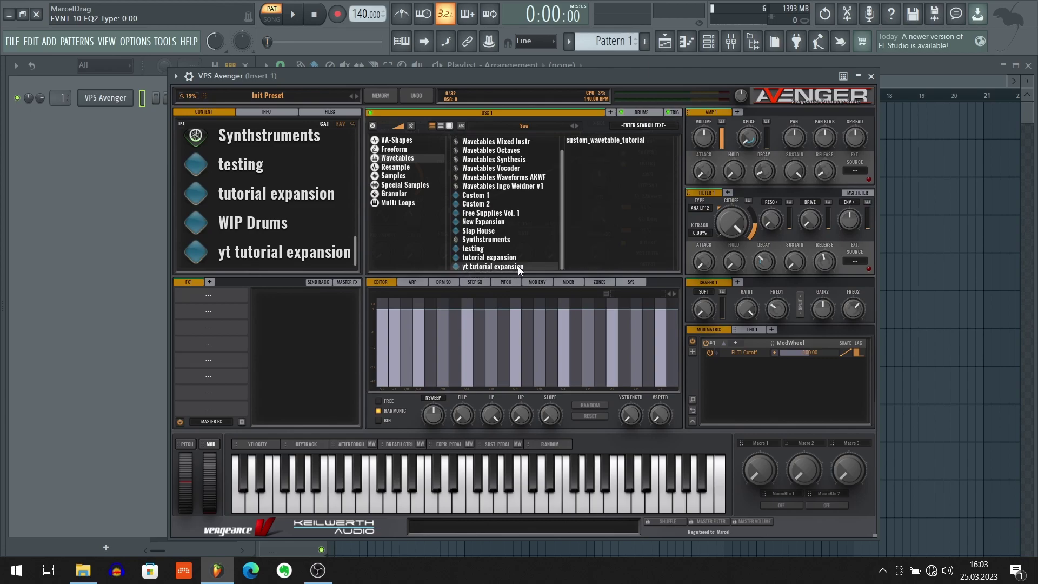
double_click(639, 142)
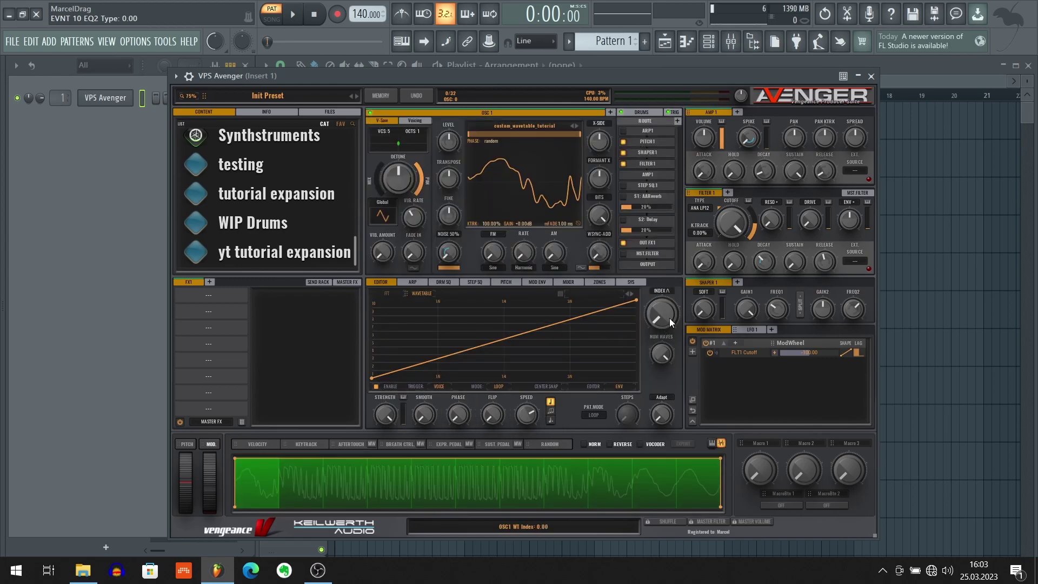
Play E1 on the on-screen keyboard, set the envelope SPEED to 1/4, and replay the note
left_click(712, 443)
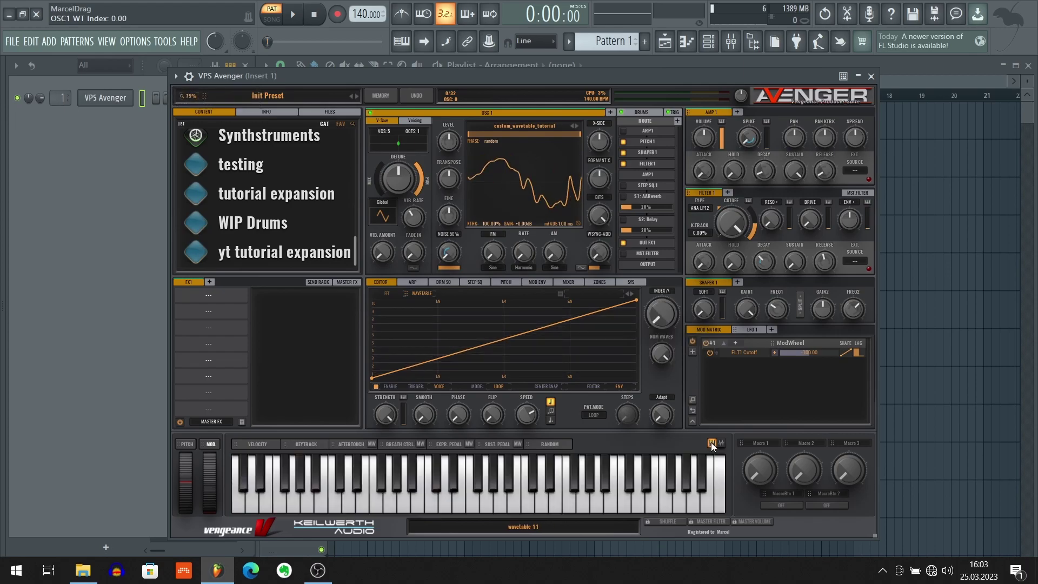
left_click(365, 503)
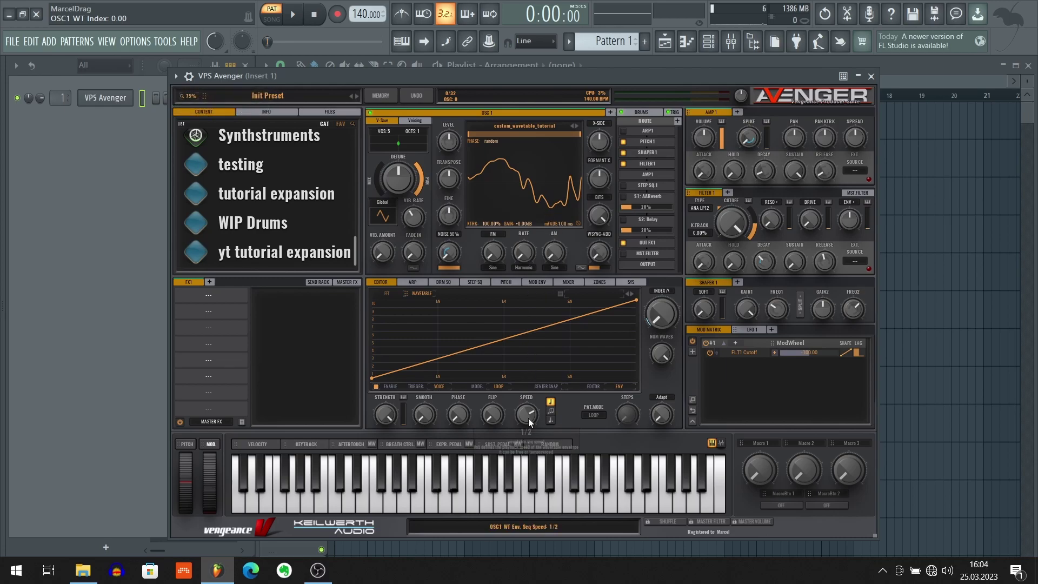
scroll(526, 418, "down", 1)
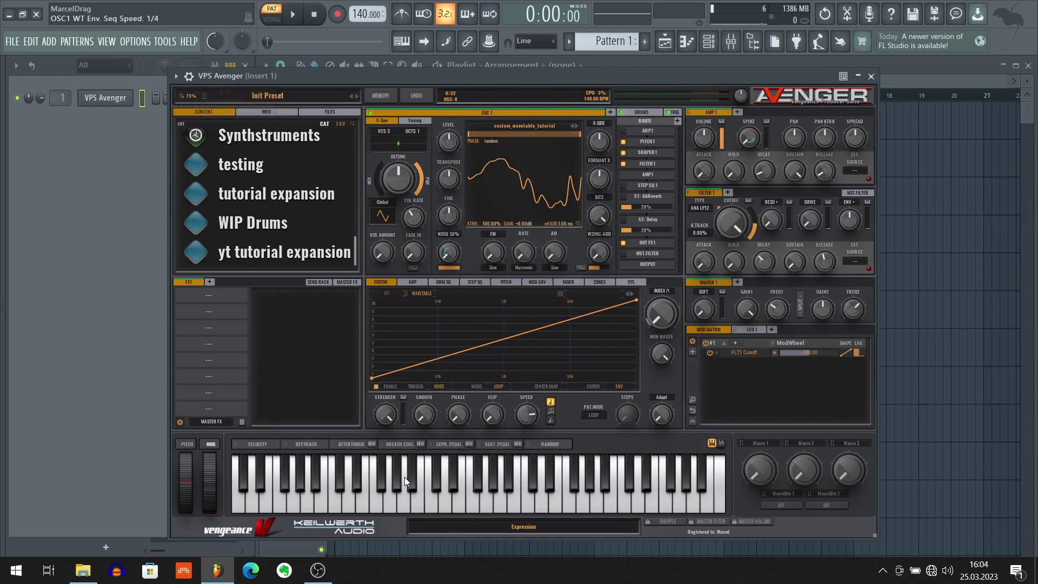
left_click(363, 504)
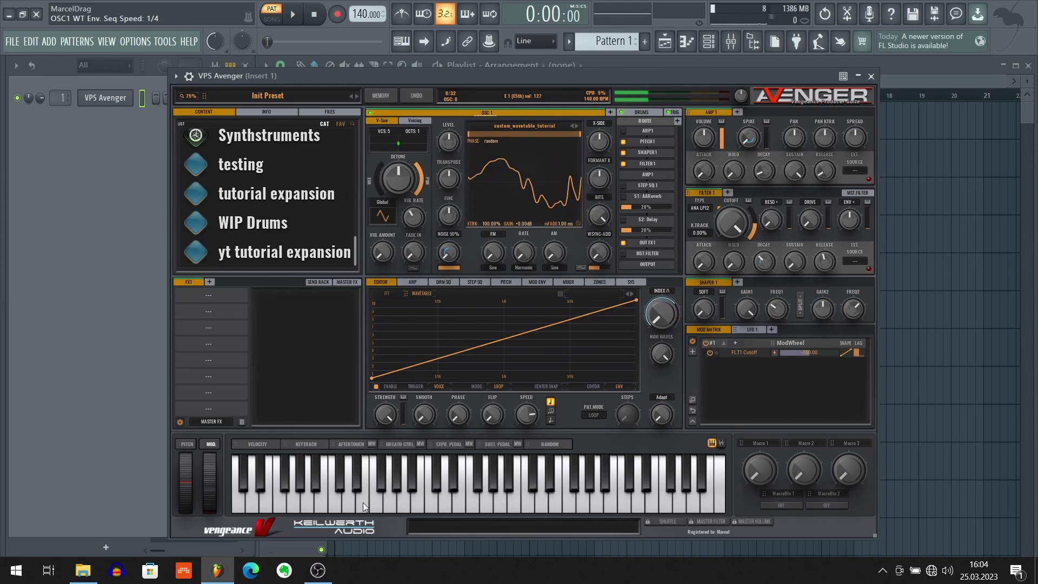
left_click(363, 502)
left_click(362, 501)
Toggle FL Studio's file browser panel with Alt+F8 and drag within it
key("alt+F8")
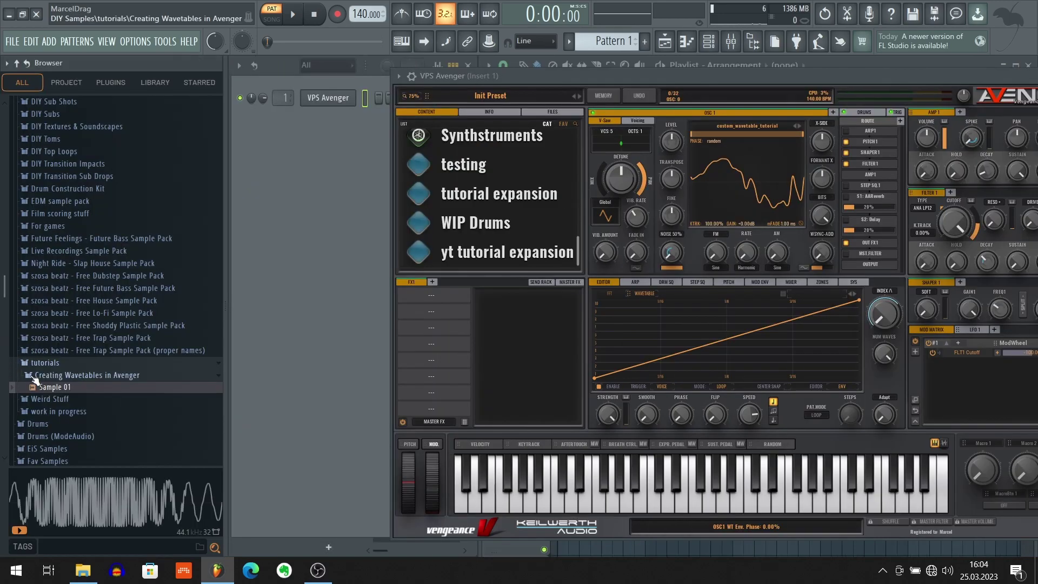
left_click_drag(58, 390, 63, 392)
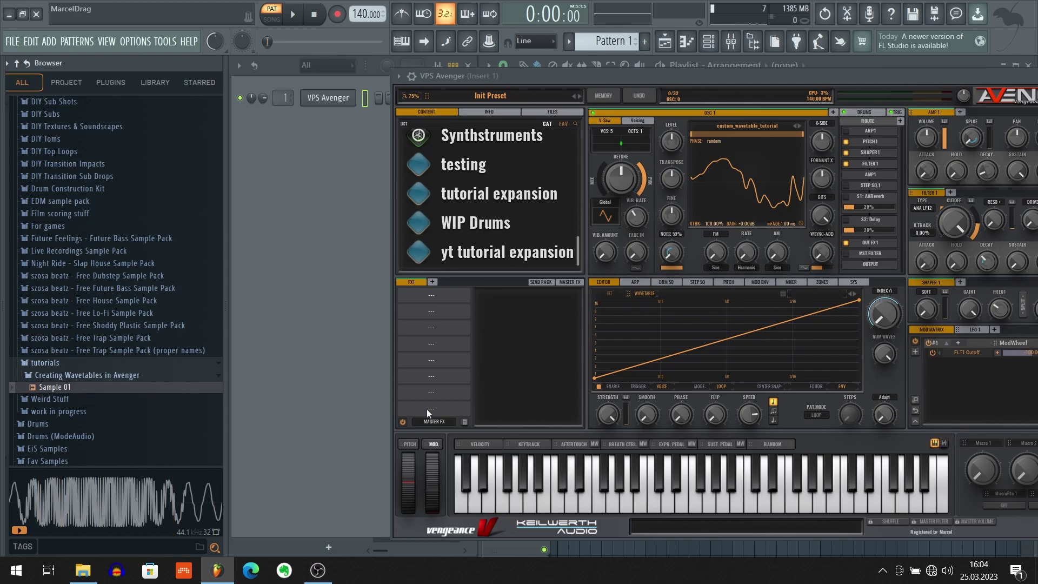
key("alt+F8")
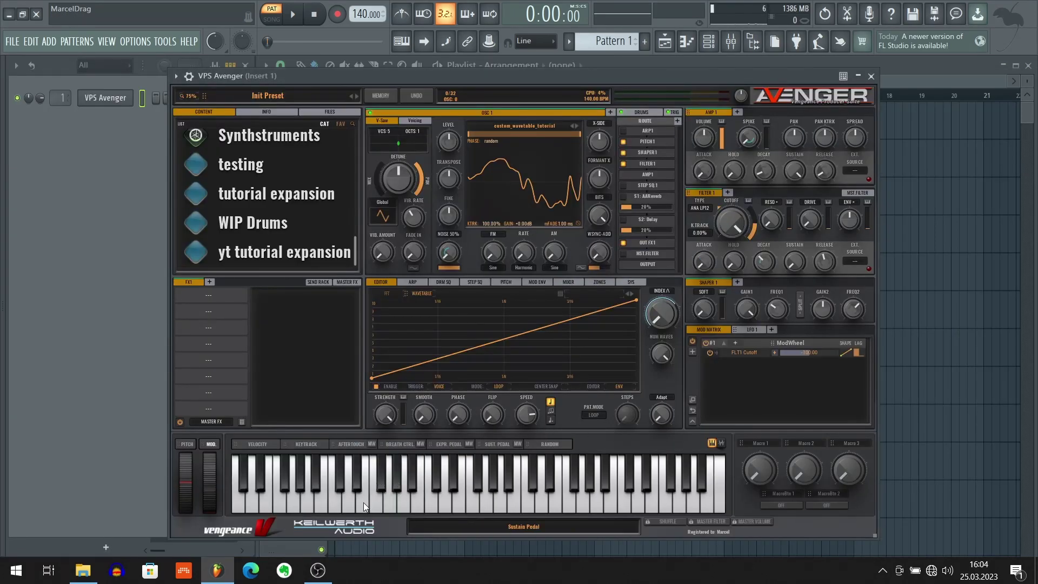
left_click(363, 504)
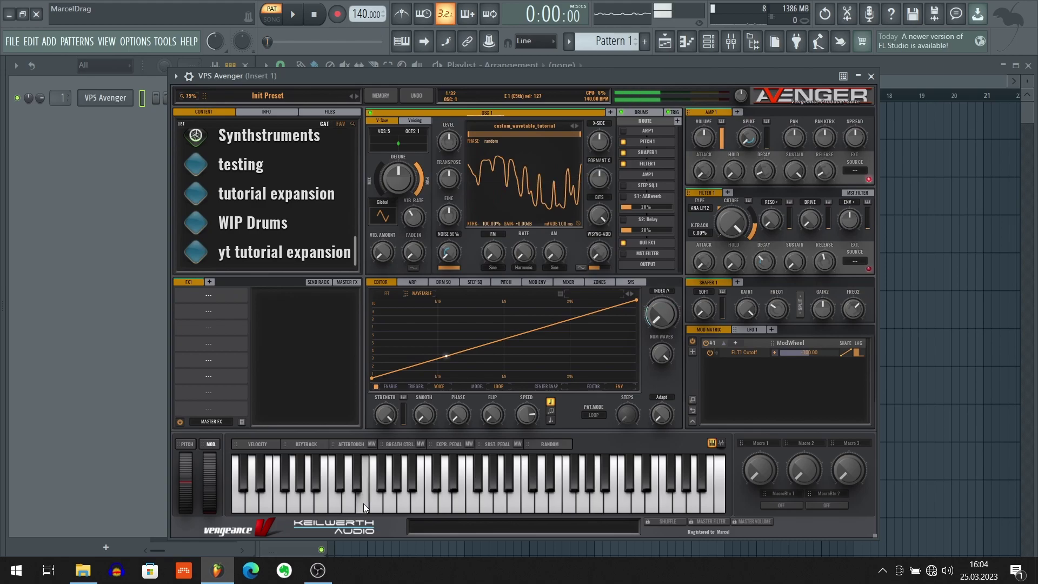